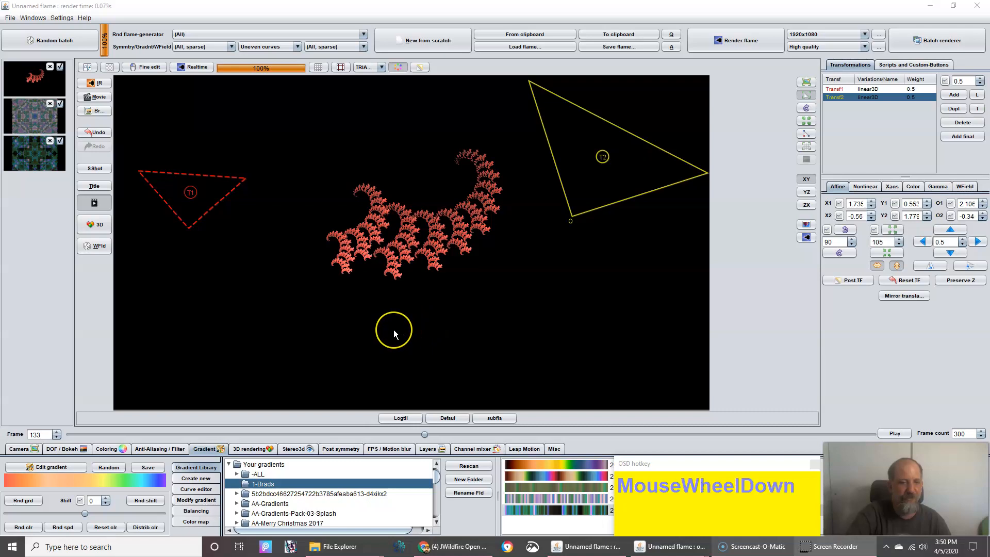
Step: Enlarge the second transform's triangle on the canvas and rotate it clockwise to reshape the fractal
scroll(394, 329, "up", 3)
scroll(394, 330, "down", 1)
scroll(393, 329, "up", 1)
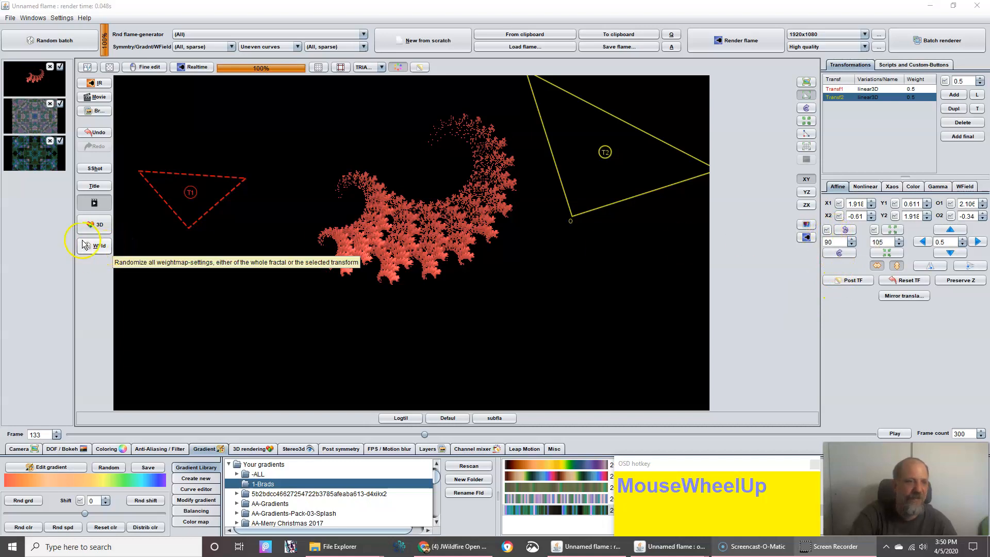
left_click(94, 202)
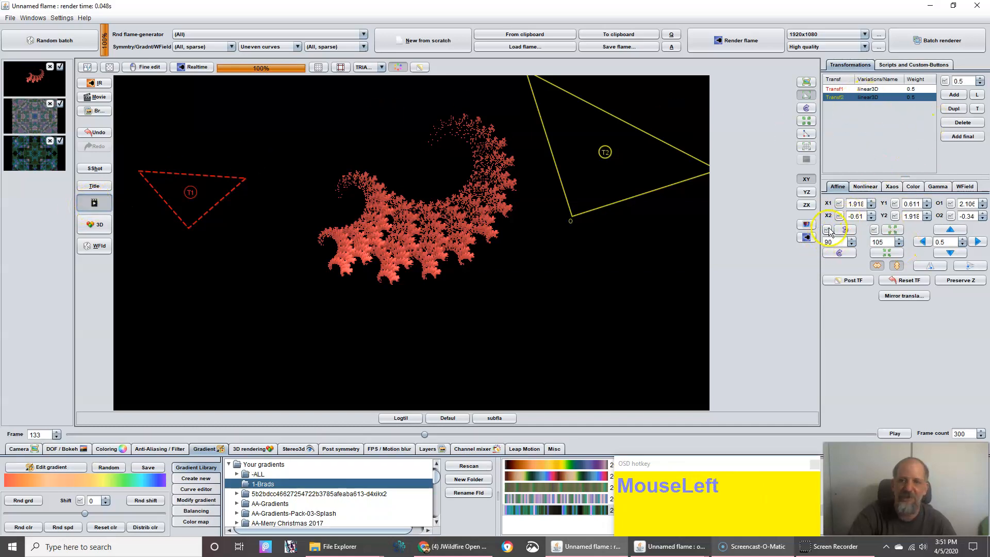
left_click_drag(613, 208, 528, 239)
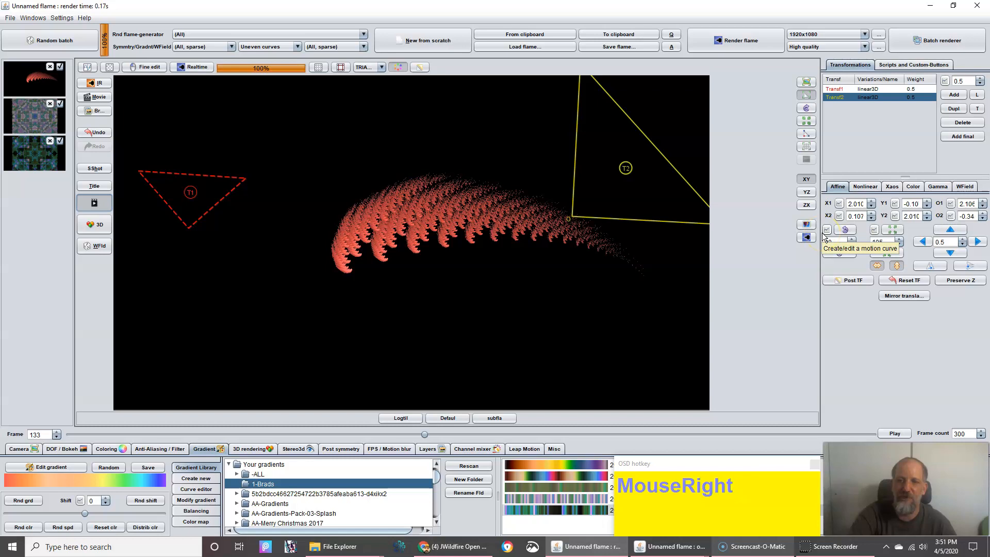
Step: Reset the motion curve of the second transform's XY rotation and import the sound file 2.mp3 into it
left_click(824, 235)
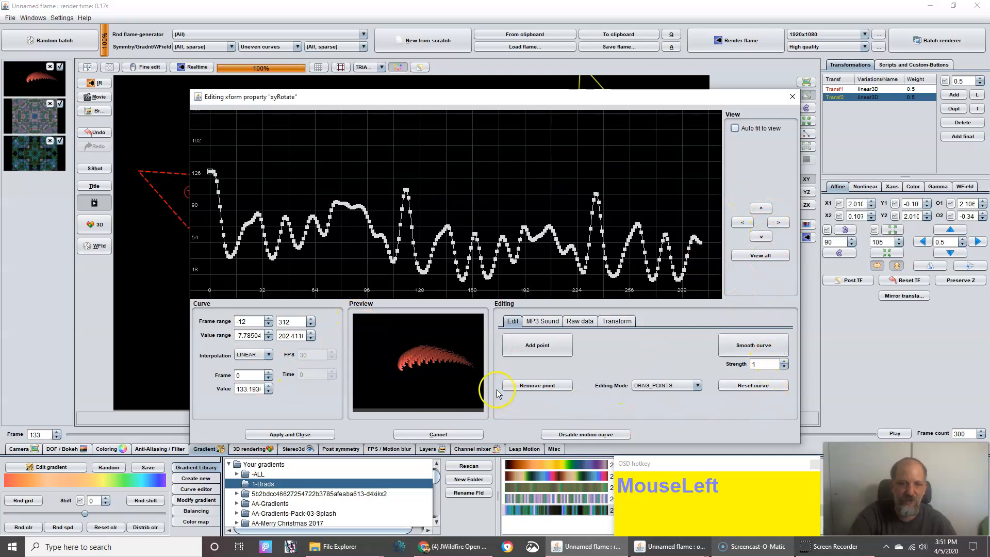
left_click(775, 383)
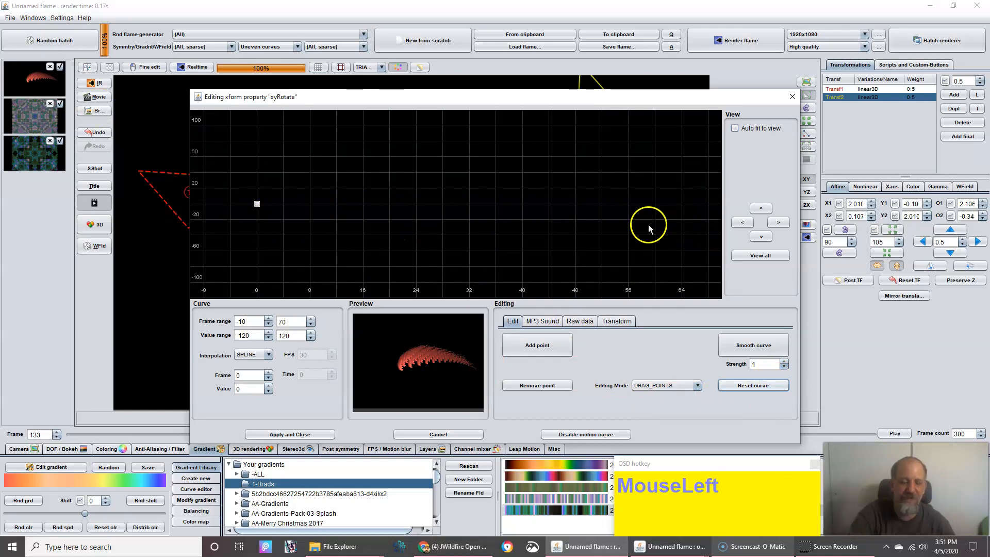
left_click(545, 325)
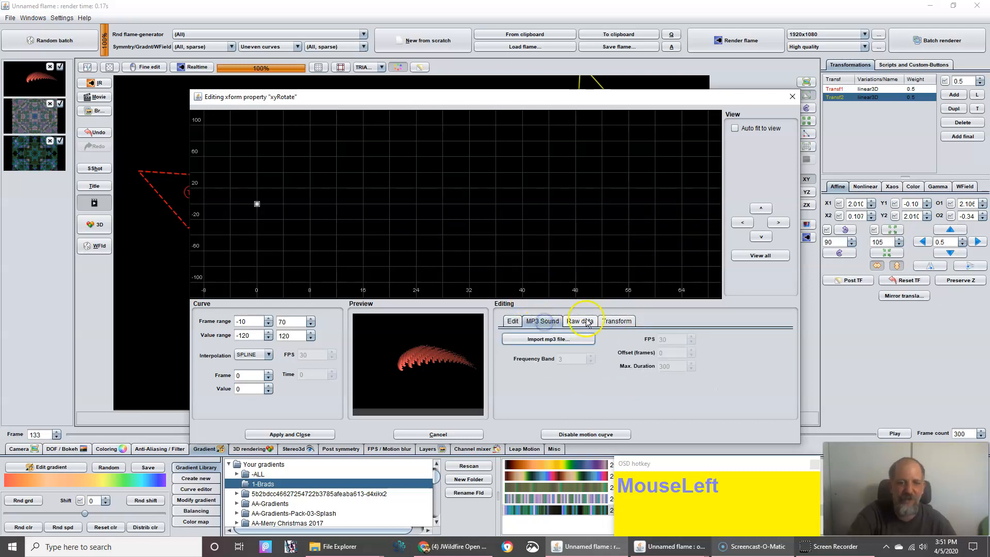
left_click(555, 340)
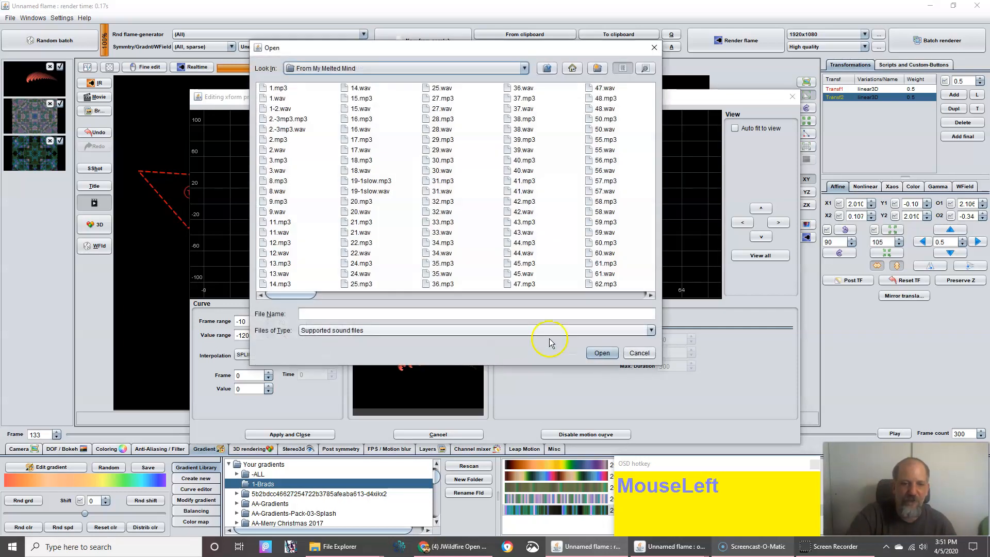
left_click_drag(355, 48, 684, 45)
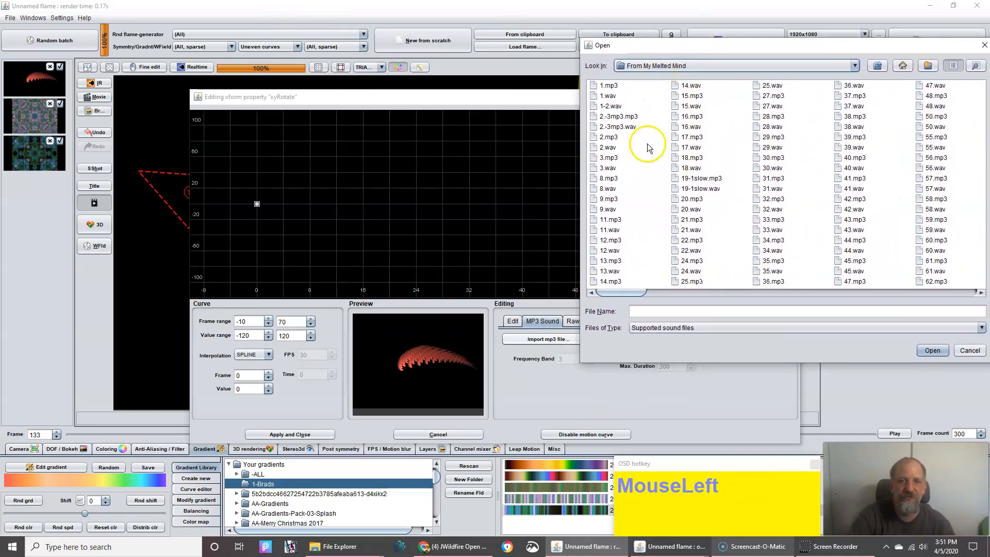
left_click(608, 137)
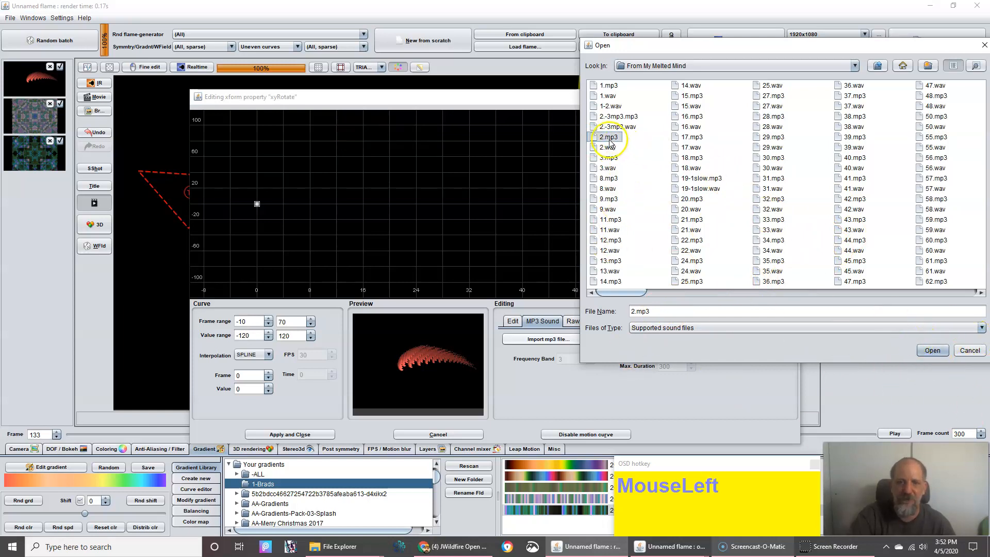
left_click(931, 351)
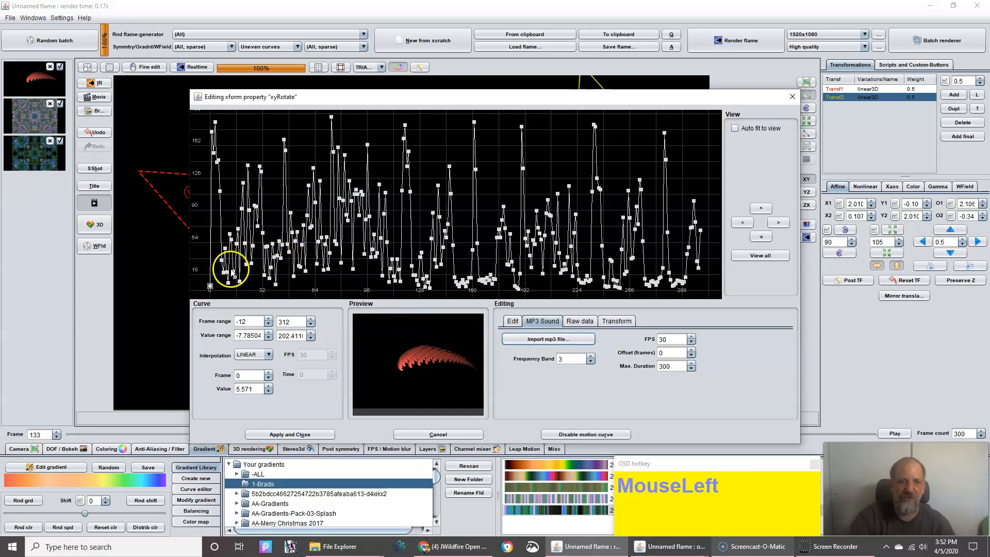
Step: Smooth the imported xyRotate curve six times at strength 1 and apply it to the transform
left_click(512, 321)
left_click(751, 345)
left_click(751, 345)
left_click(752, 345)
left_click(753, 345)
left_click(753, 345)
left_click(753, 345)
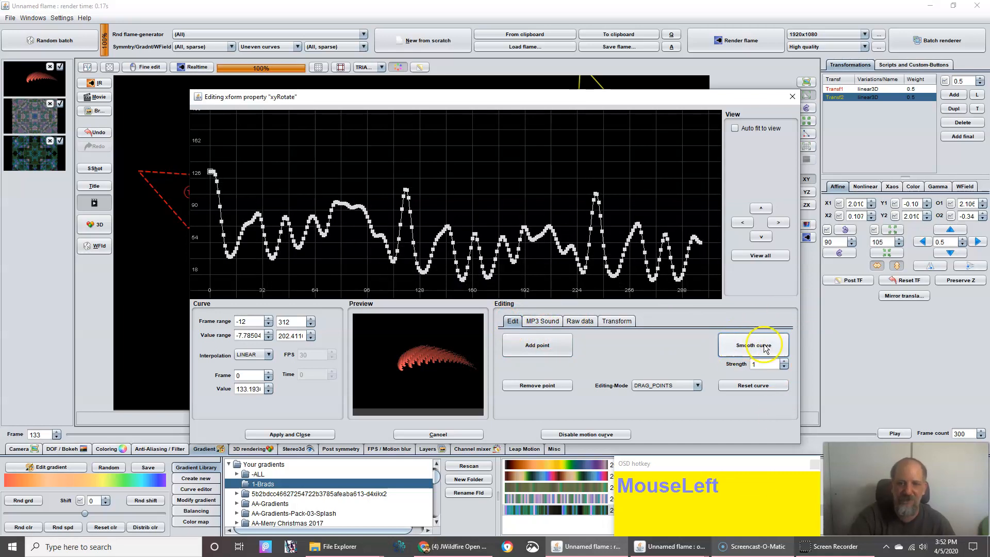
left_click(289, 435)
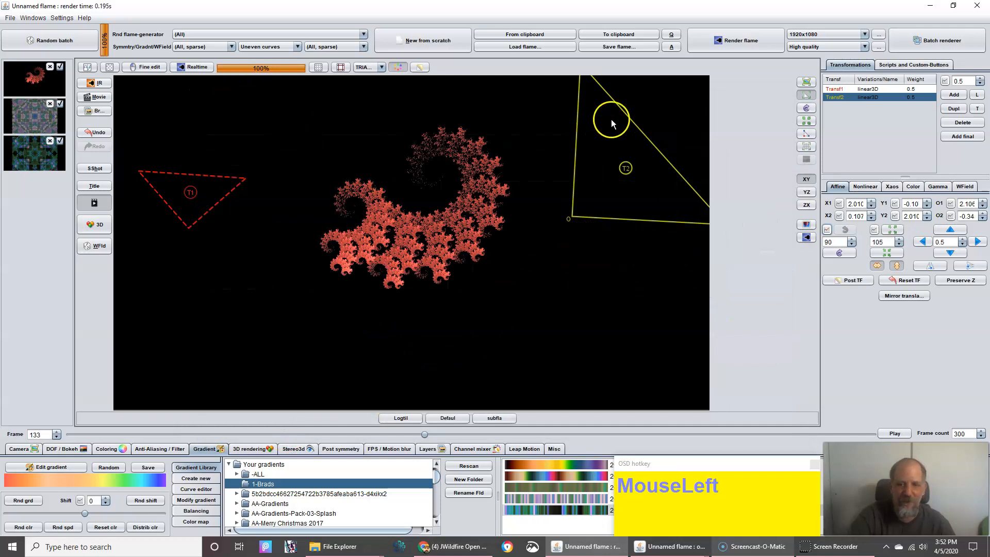
Step: Play the flame animation from frame 1 and stop it partway through
left_click_drag(424, 434, 6, 413)
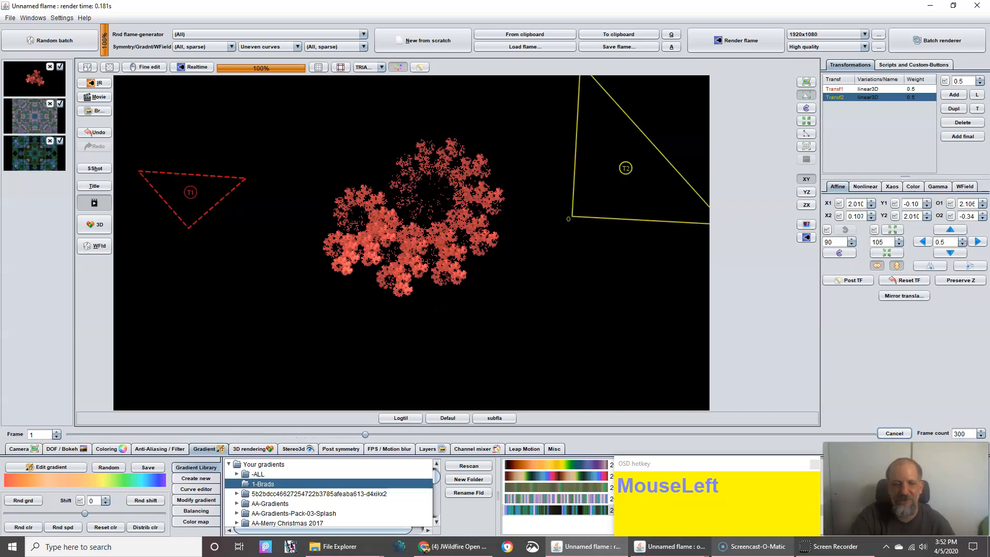
left_click(895, 433)
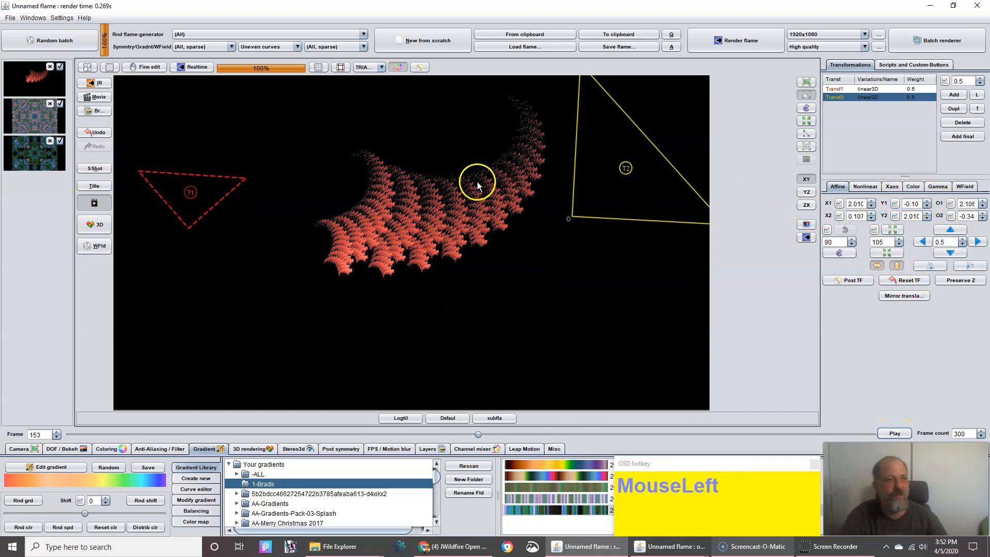
Step: Load the second flame from the thumbnails and choose the gradient 200404174244.map from the 1-Brads library
left_click(19, 114)
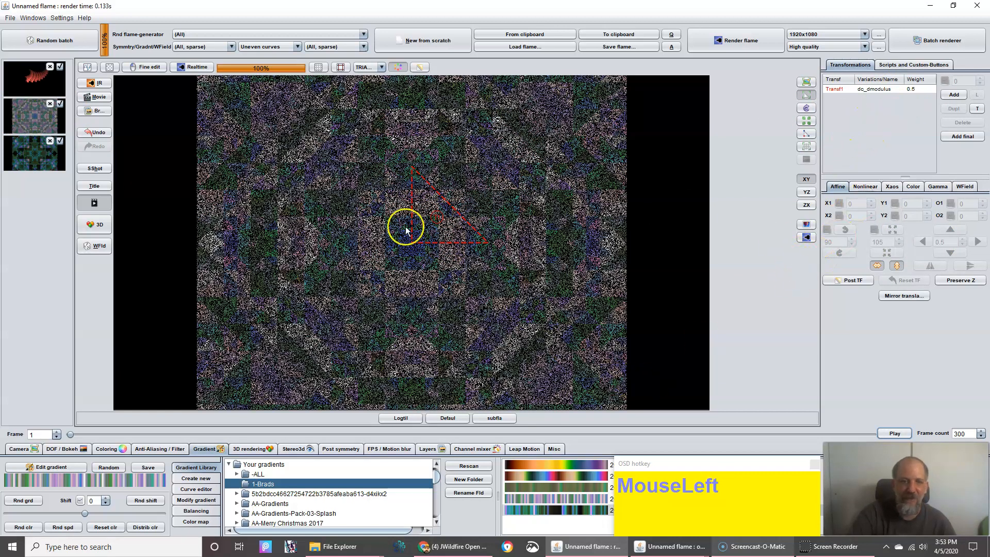
left_click(544, 500)
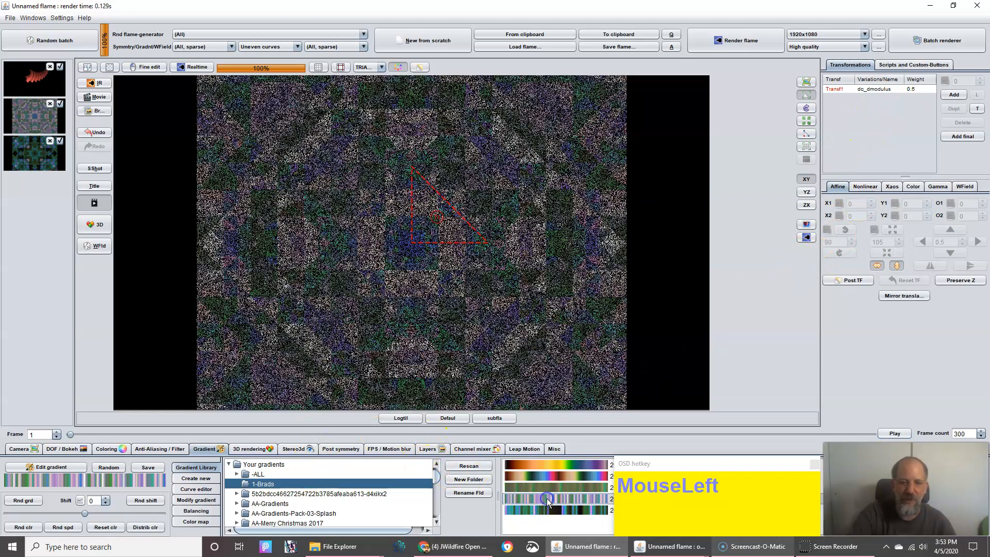
left_click(549, 499)
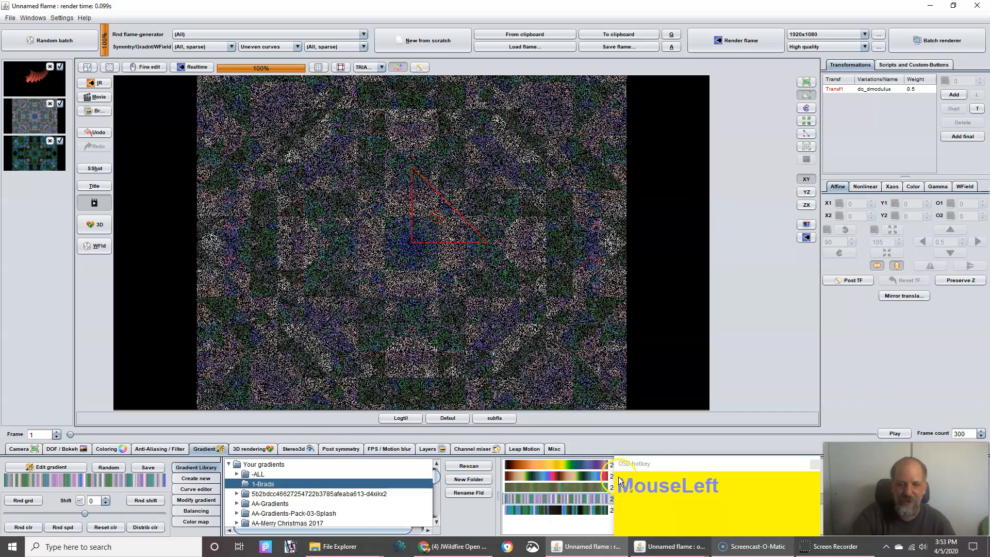
left_click_drag(689, 462, 844, 341)
left_click(546, 499)
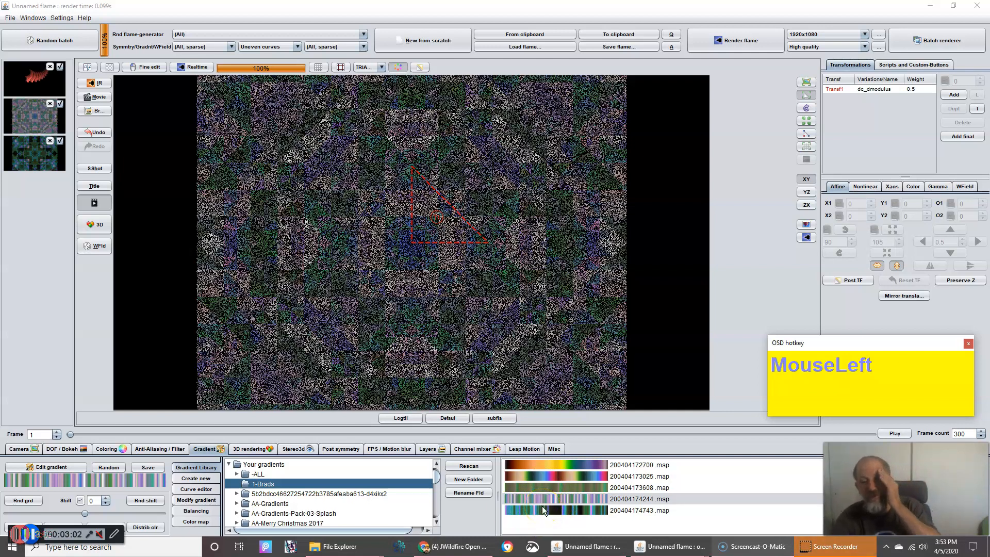
left_click(550, 485)
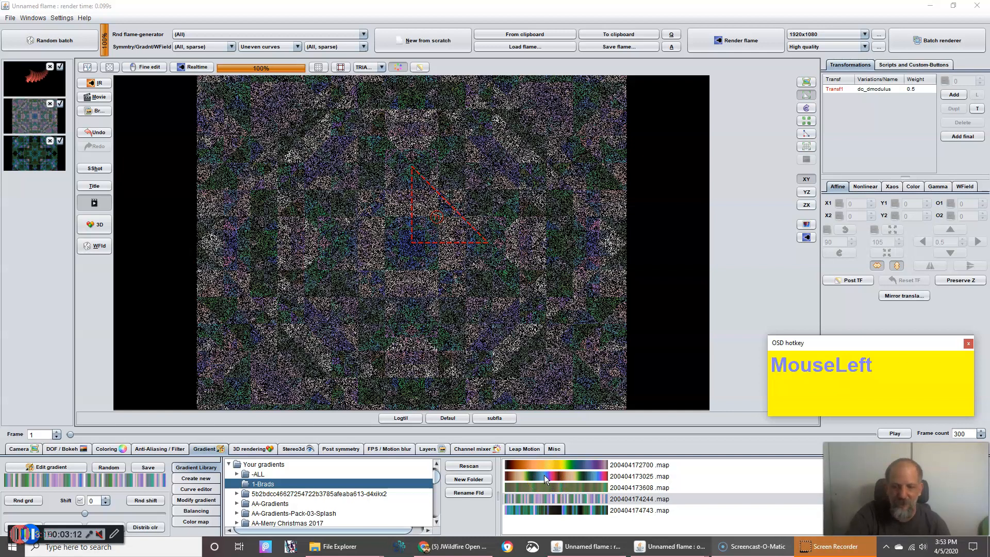
left_click(227, 453)
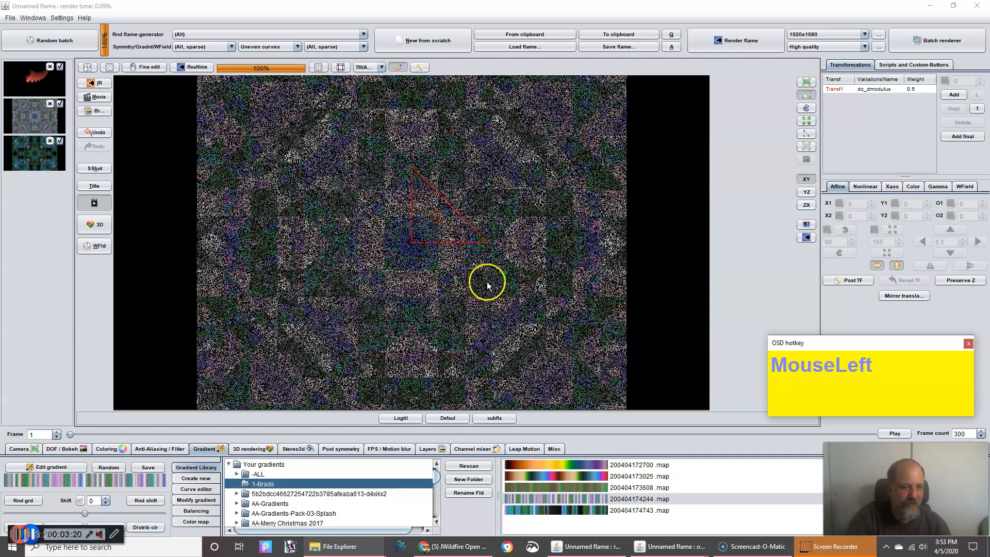
Step: Open the gradient's curve editor, and restore and resize the main window so the full hue, saturation and luminosity curves fit
left_click(190, 490)
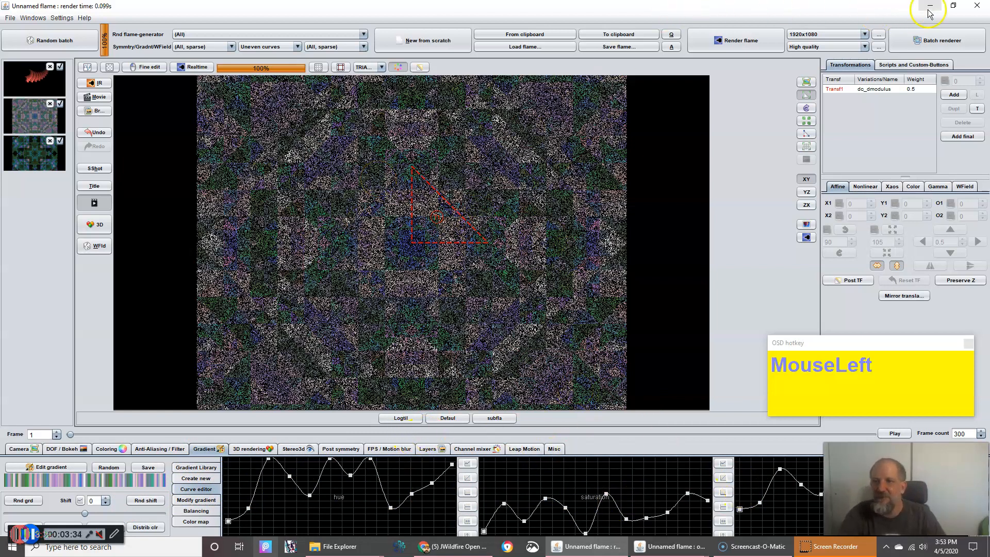
left_click(953, 7)
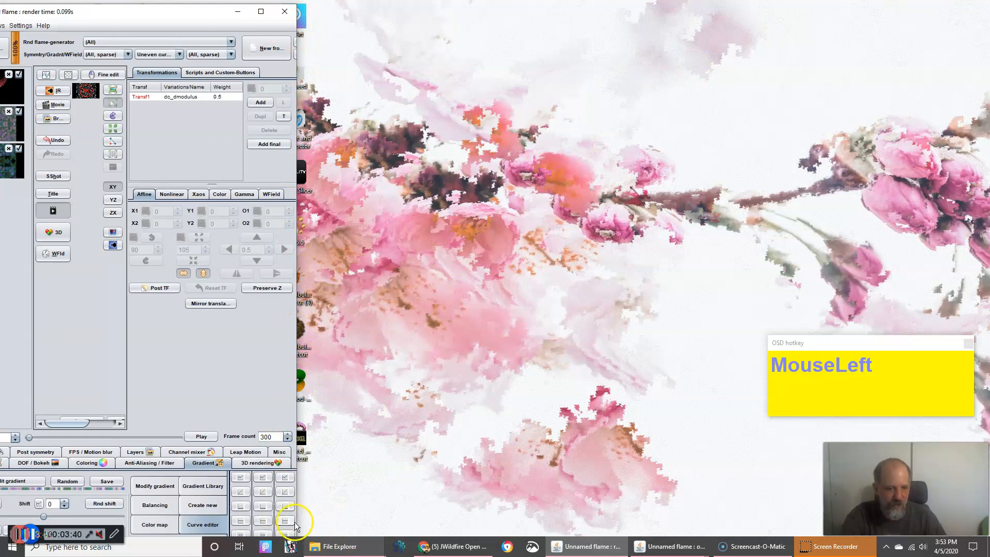
left_click_drag(299, 516, 643, 360)
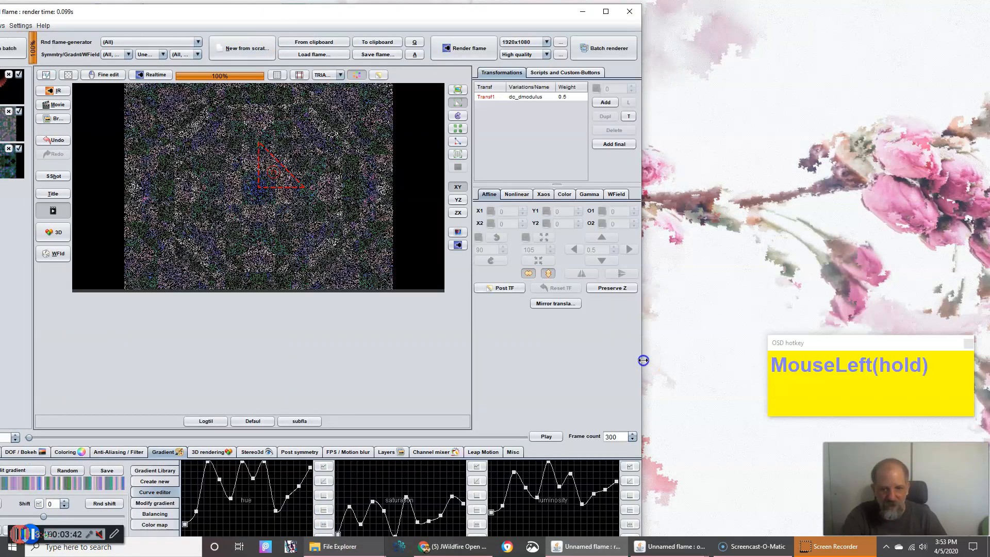
left_click_drag(518, 5, 517, 50)
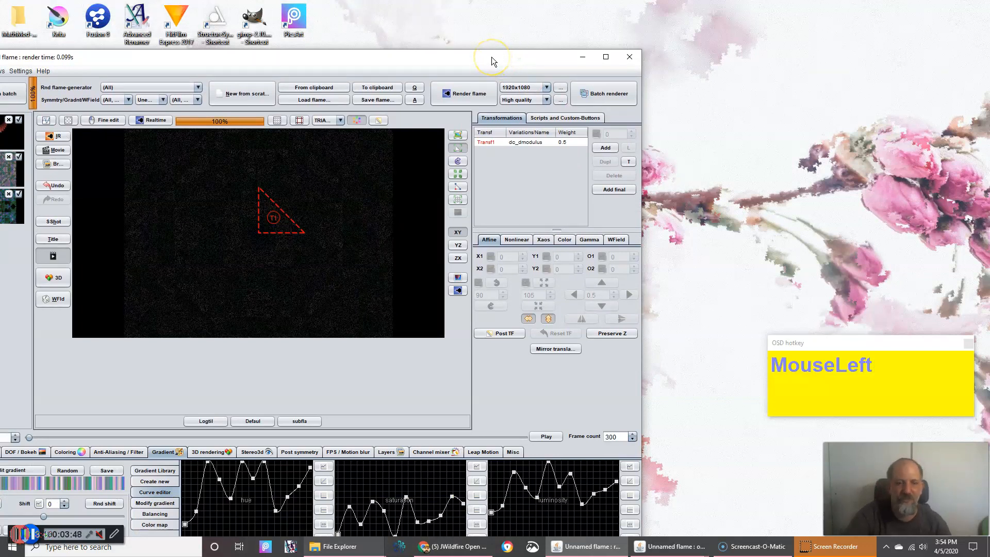
left_click_drag(514, 63, 557, 13)
left_click_drag(685, 494, 985, 439)
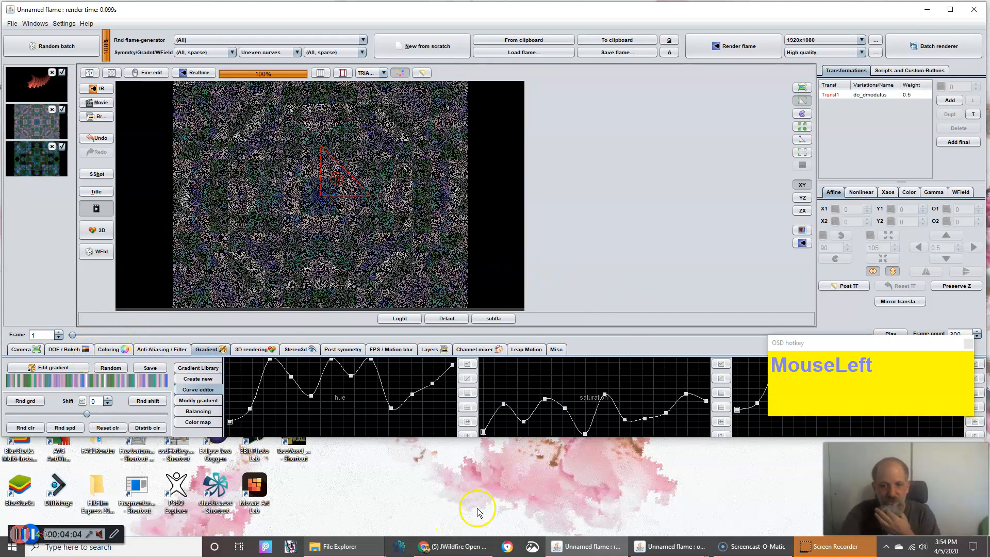
left_click_drag(468, 437, 467, 481)
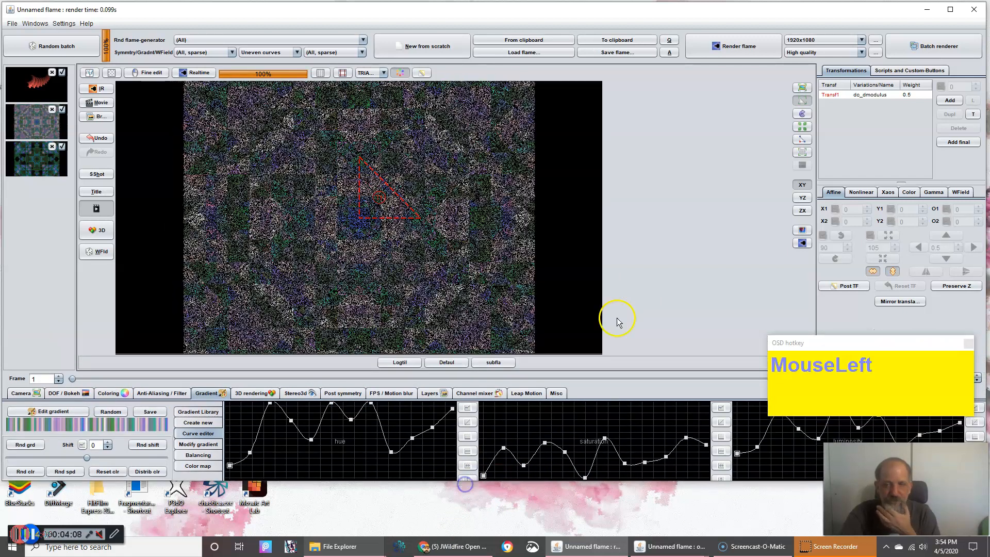
left_click(952, 10)
left_click(953, 7)
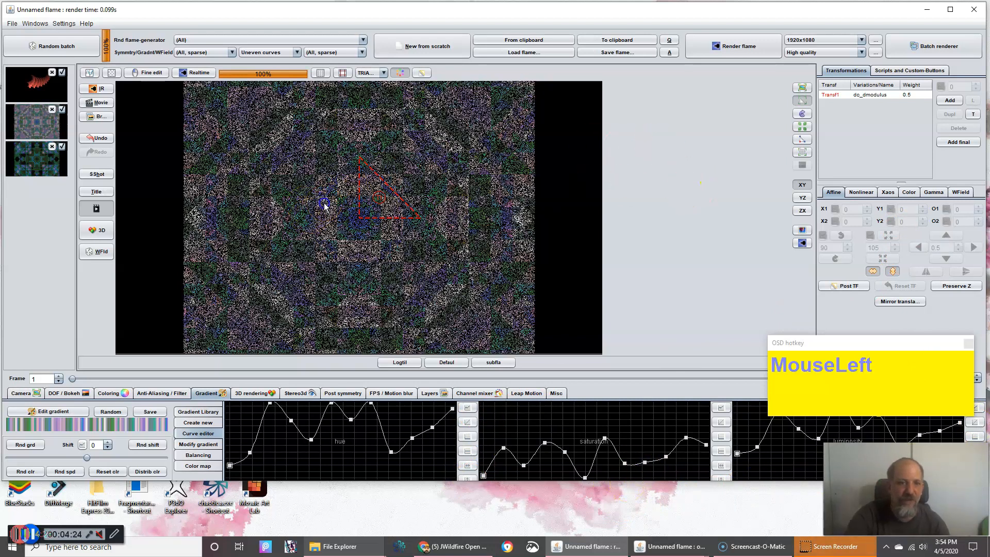
Step: Render a finer preview of the flame, and reshape its gradient by shifting one hue point and raising two saturation points
left_click(802, 242)
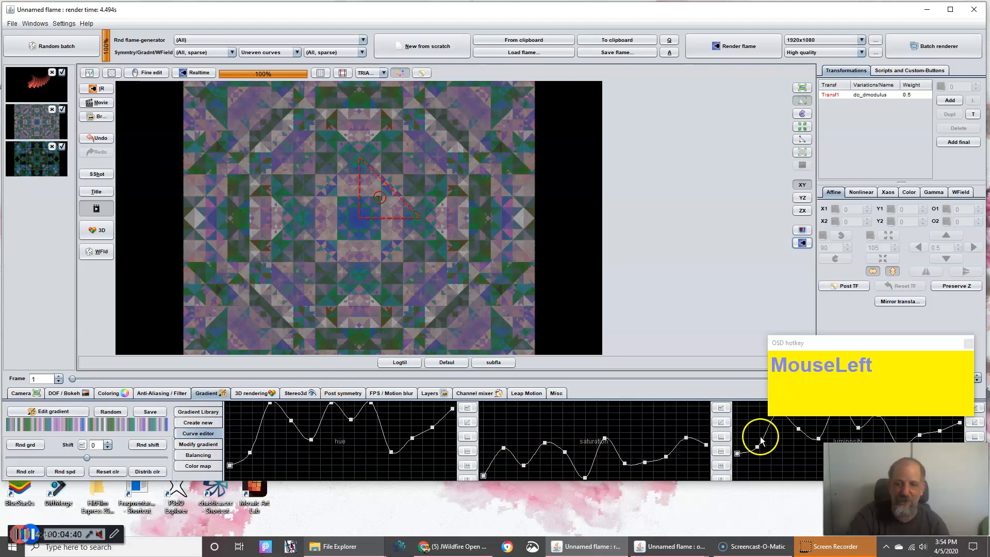
mouse_move(332, 409)
left_mouse_down()
mouse_move(335, 441)
mouse_move(341, 415)
left_mouse_up()
left_click_drag(565, 452, 572, 416)
left_click_drag(645, 463, 648, 423)
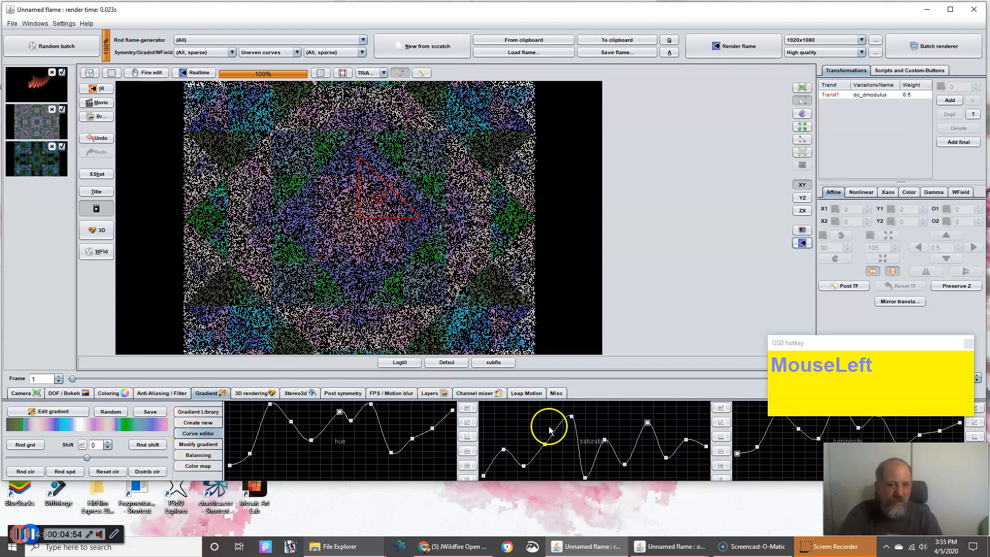
Step: Open the gradient's hue curve in the motion curve editor and set the value of its first point, at frame 0, to 0
left_click(467, 409)
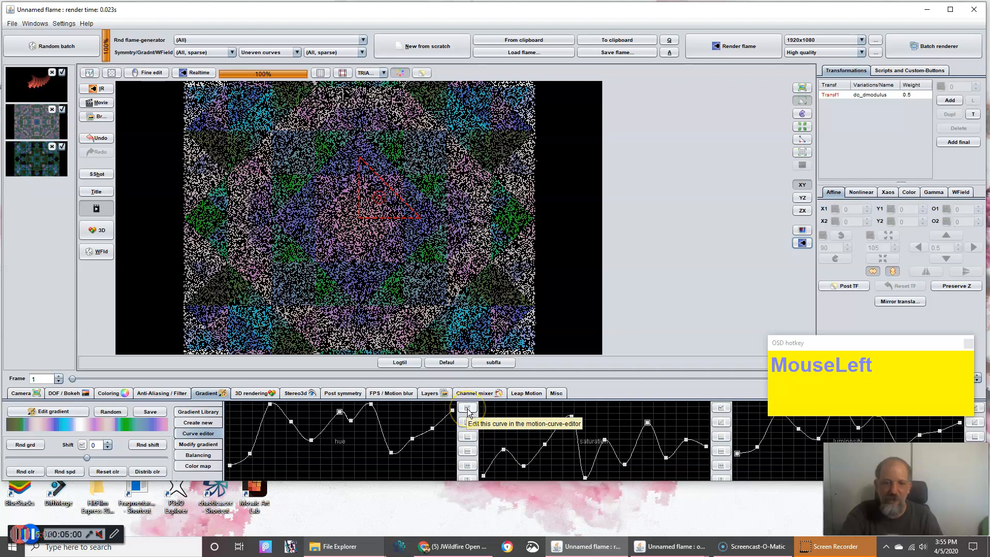
left_click(467, 408)
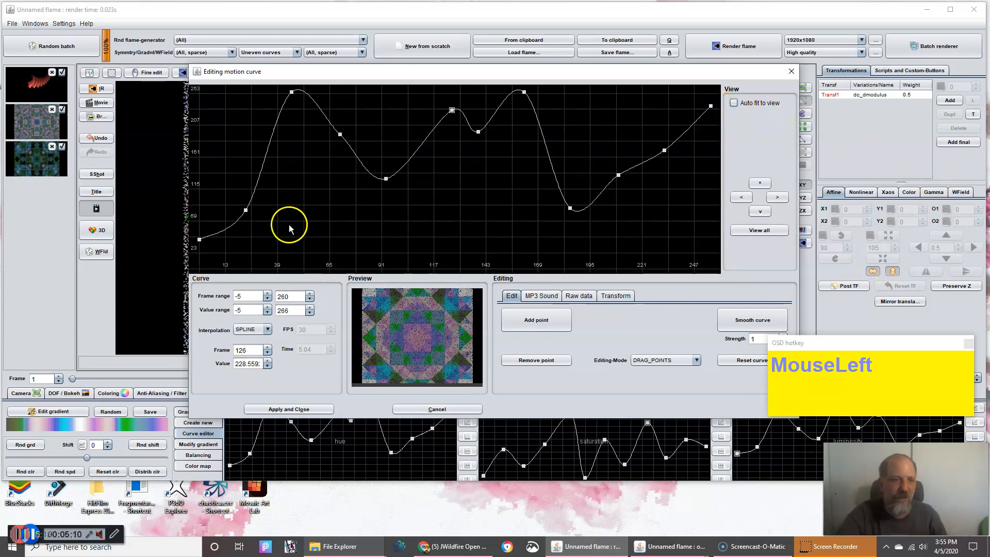
left_click(199, 239)
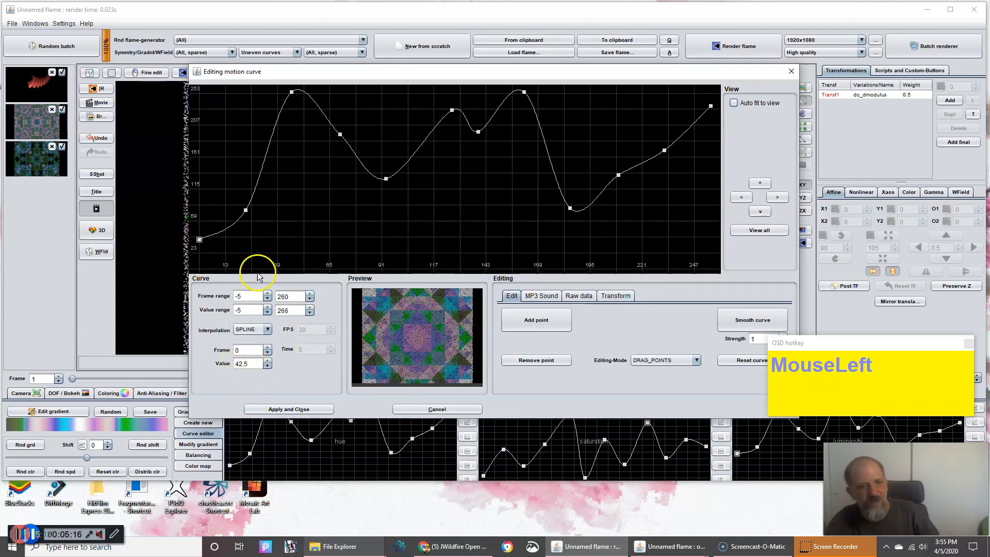
double_click(250, 363)
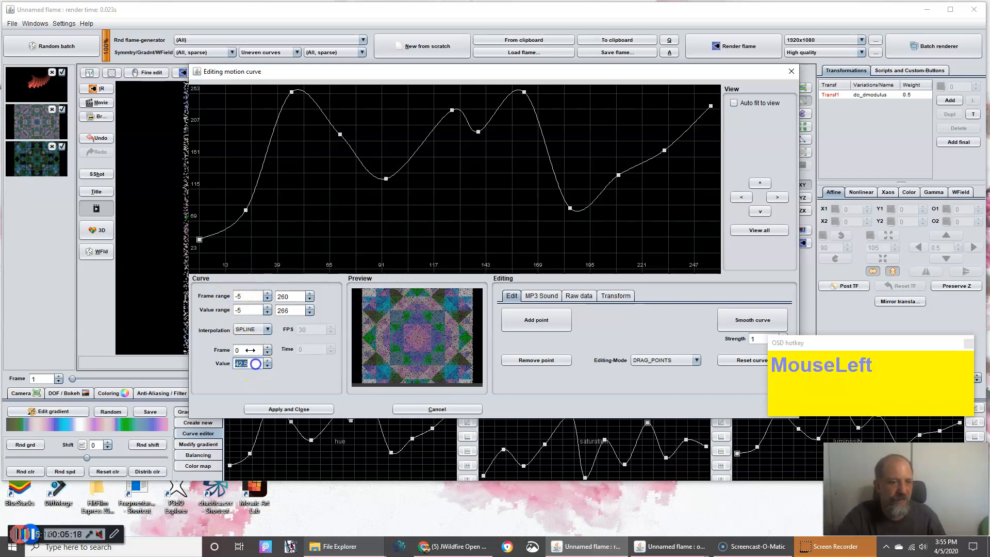
type("0")
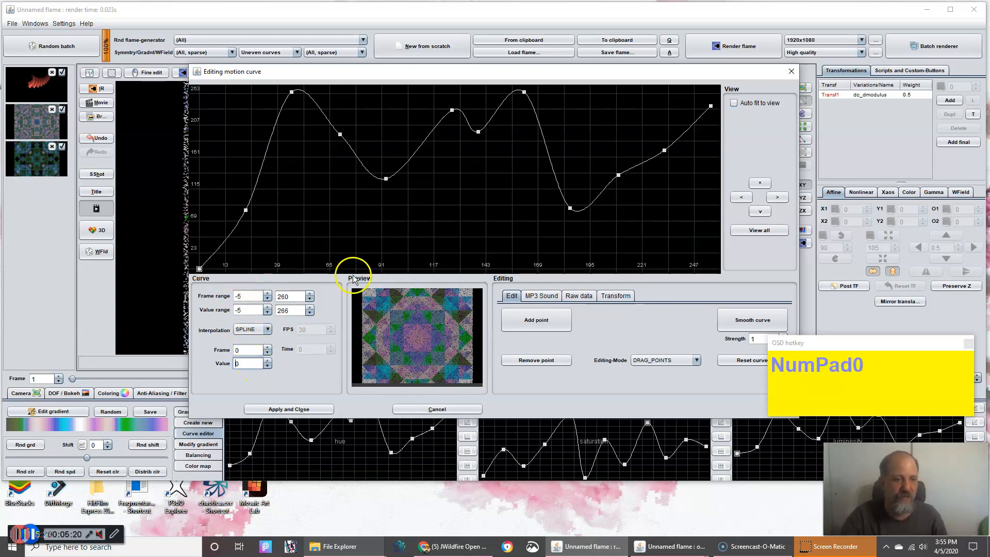
Step: Set the value of the hue curve's last point, at frame 255, to 255
left_click(712, 106)
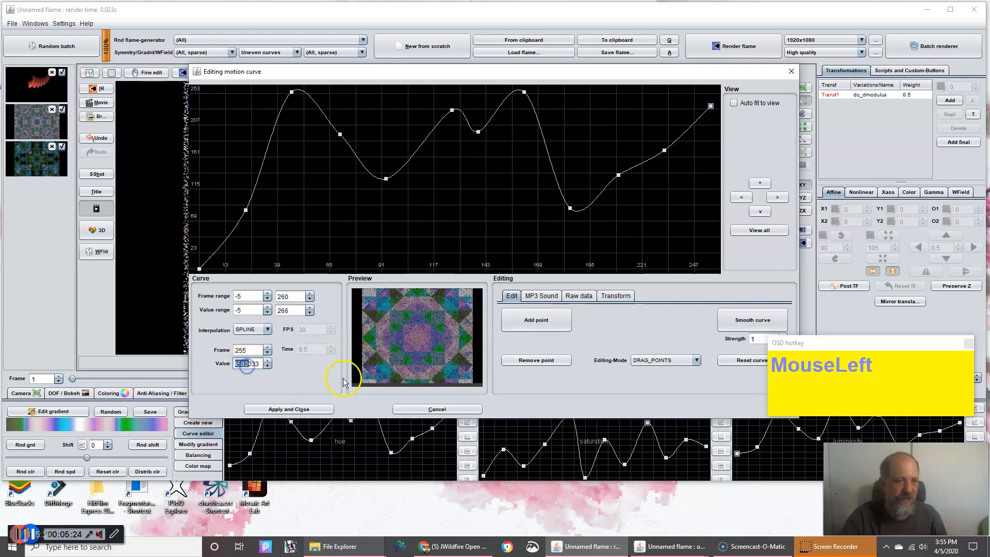
key("Delete")
key("Delete")
key("Delete")
key("Delete")
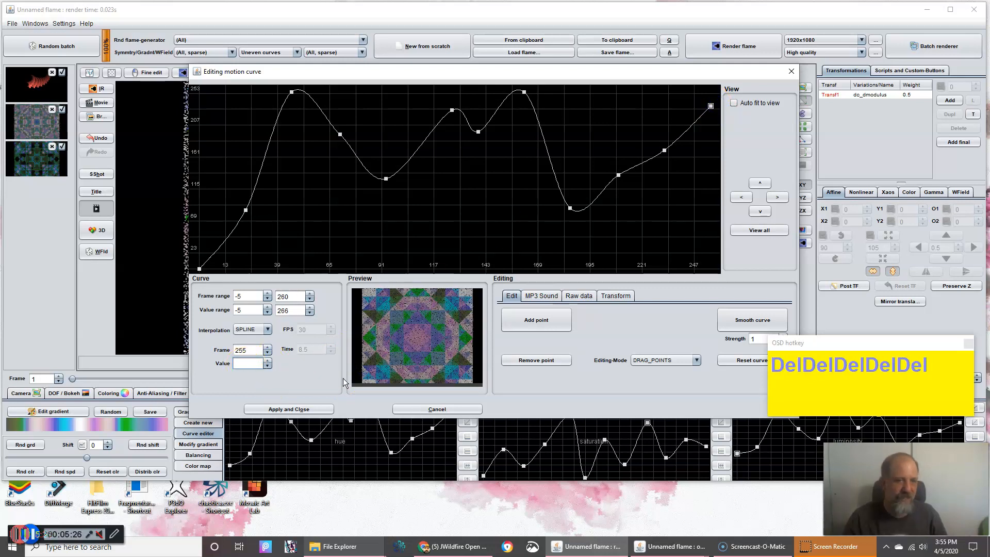
type("255")
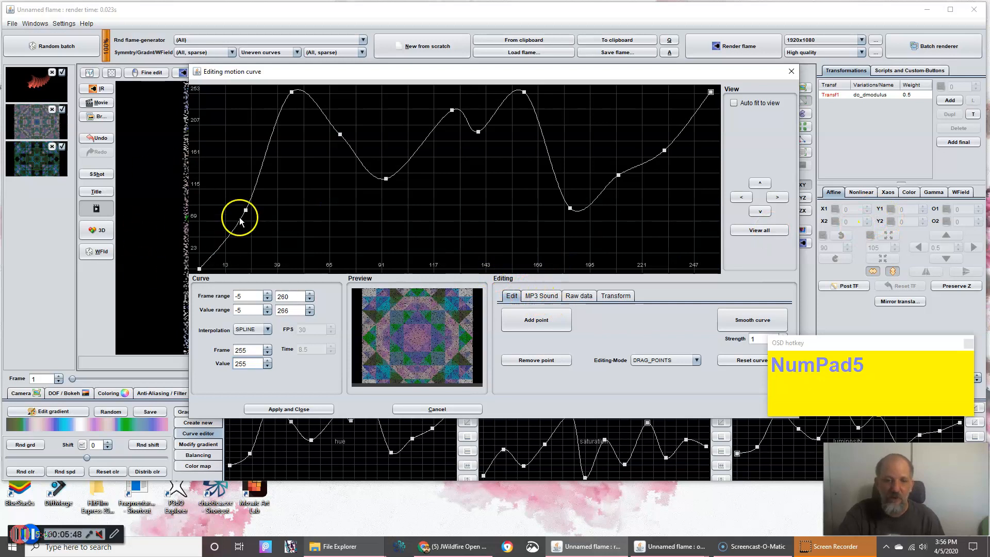
Step: Import the sound file 3.mp3 from the From My Melted Mind folder into the hue motion curve
left_click(549, 298)
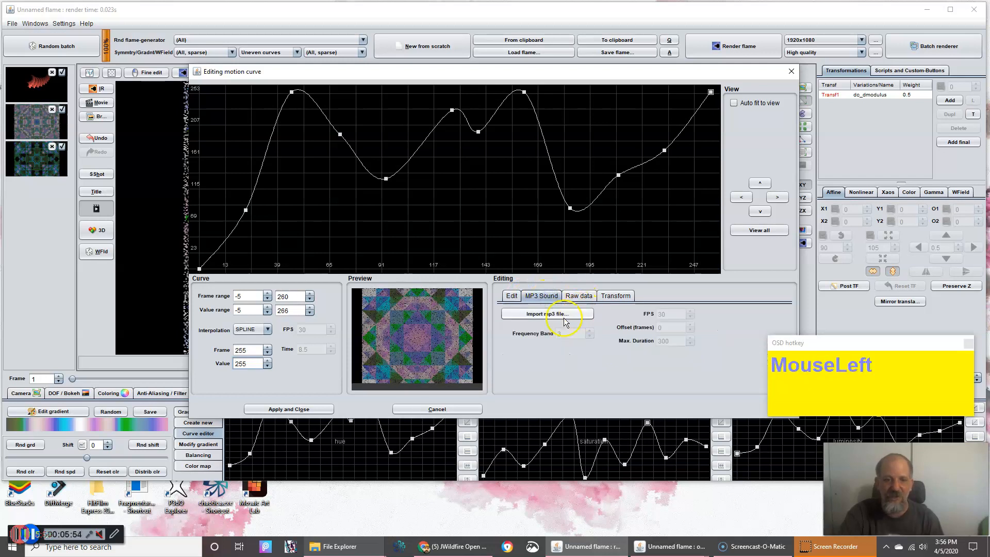
left_click(541, 314)
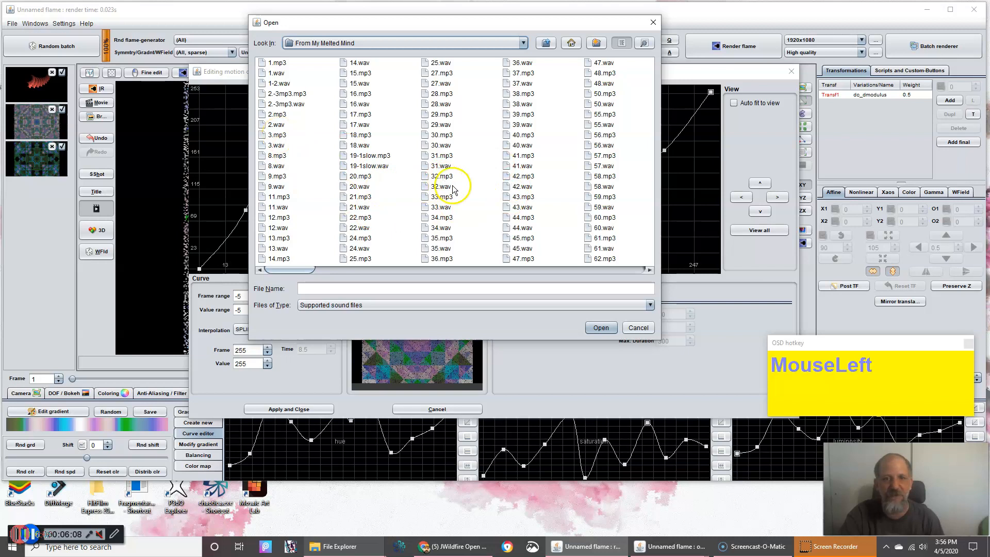
scroll(517, 194, "down", 3)
scroll(529, 203, "up", 3)
scroll(530, 202, "down", 6)
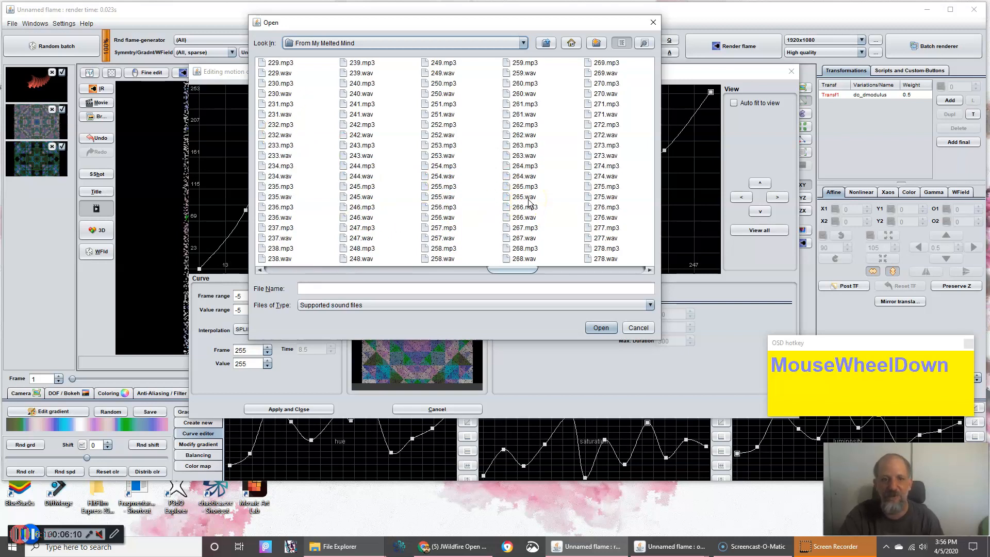
scroll(528, 206, "up", 3)
scroll(528, 208, "down", 2)
scroll(528, 209, "down", 2)
scroll(526, 206, "up", 8)
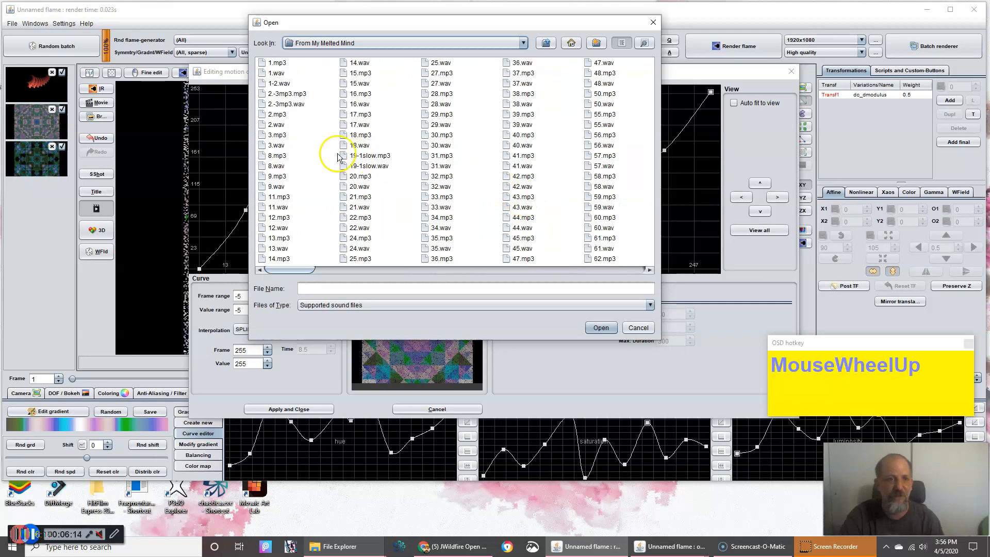
left_click(276, 134)
left_click(603, 327)
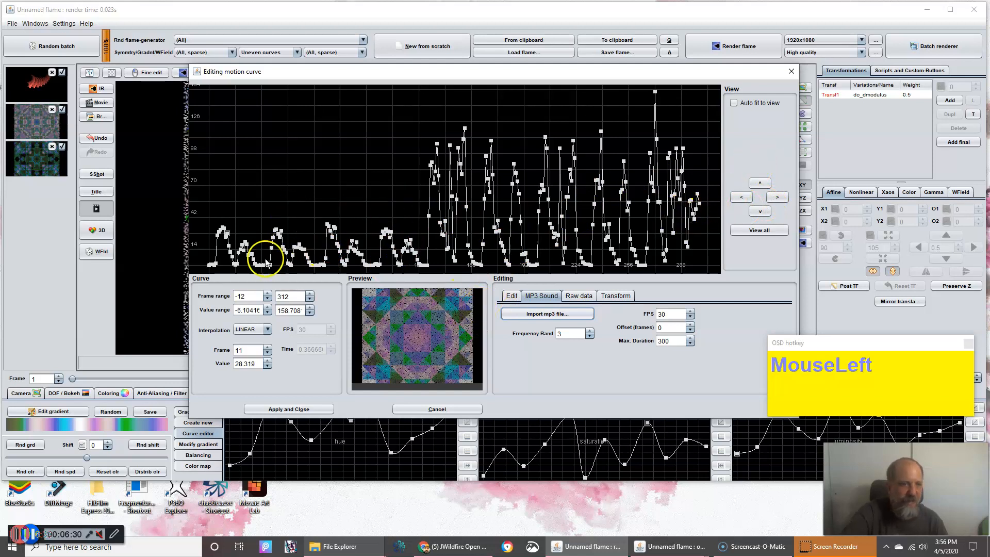
Step: Inspect the frame and value of the imported curve's last point and its highest peak
left_click(699, 205)
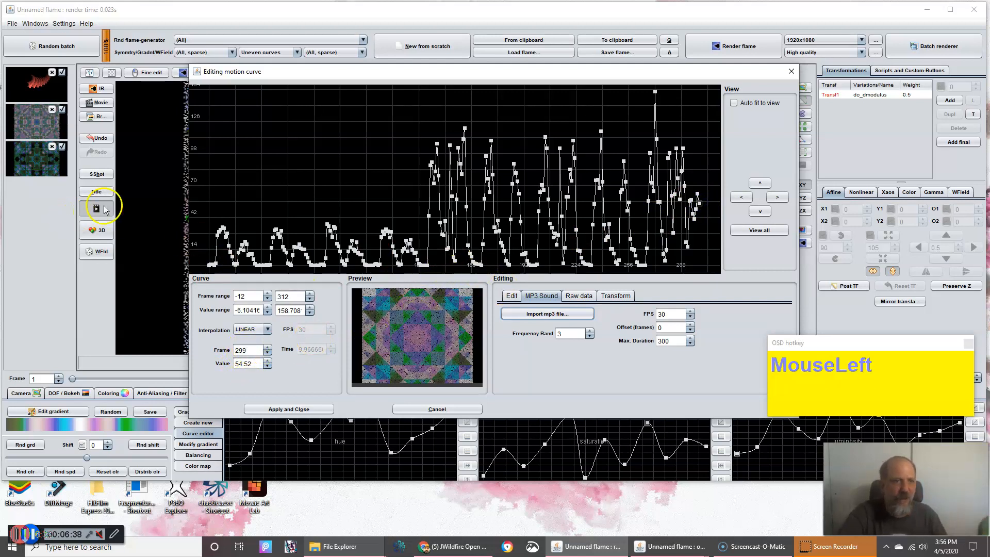
left_click(655, 93)
left_click(655, 92)
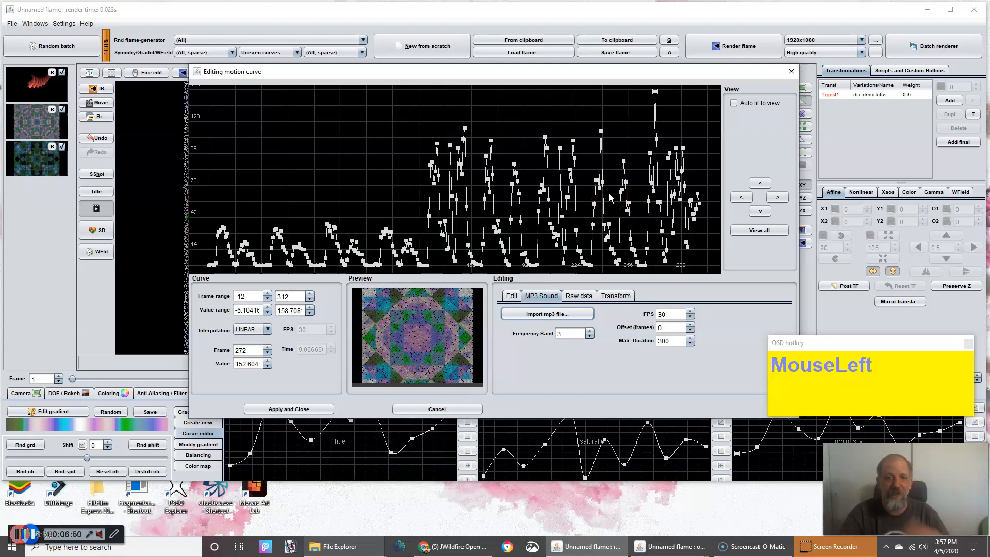
Step: Try to shift the whole hue curve vertically using the DRAG_CURVE_VERT editing mode
left_click(511, 296)
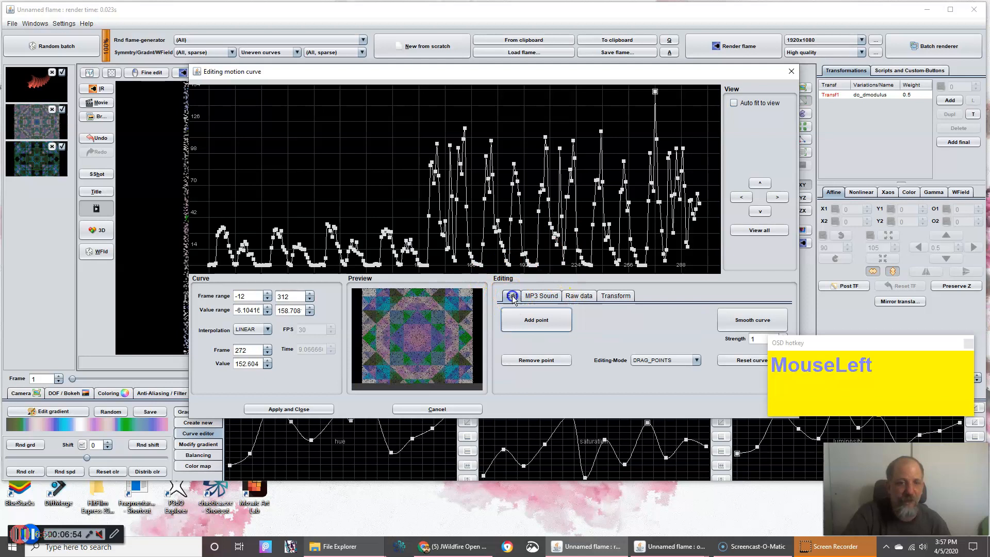
left_click(650, 360)
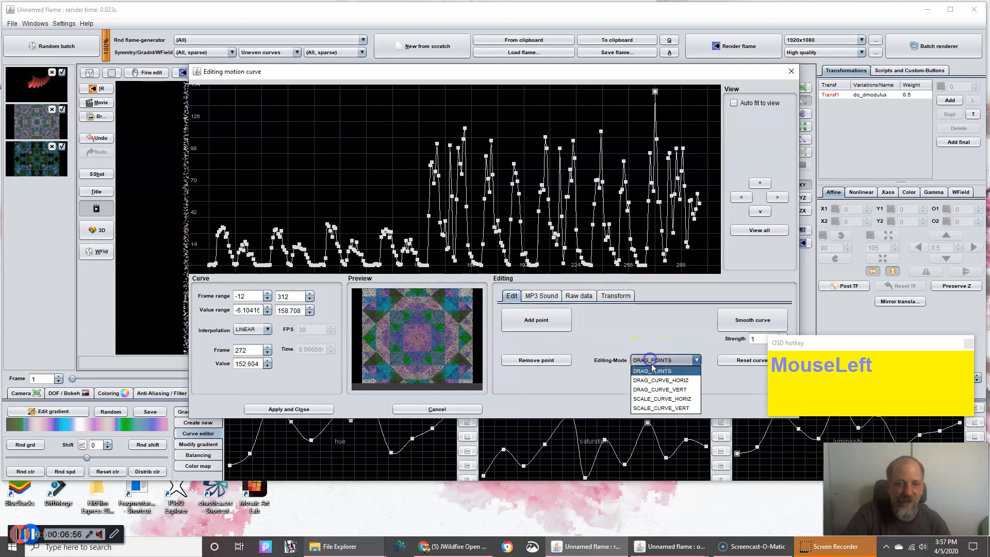
left_click(662, 390)
left_click_drag(585, 242, 585, 230)
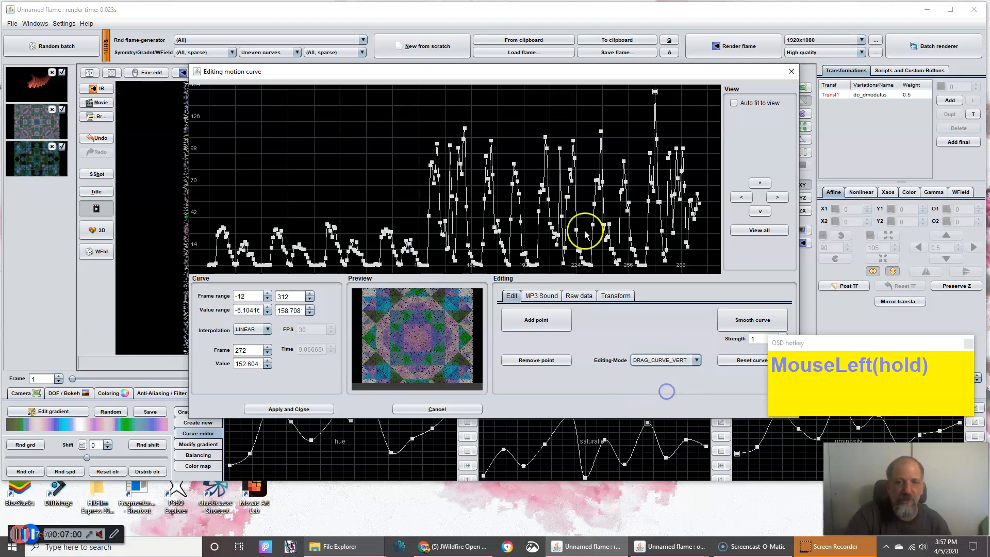
left_click_drag(536, 177, 538, 194)
left_click(560, 323)
Step: Scale the hue curve down vertically in SCALE_CURVE_VERT mode and smooth it three times at strength 1
left_click(644, 360)
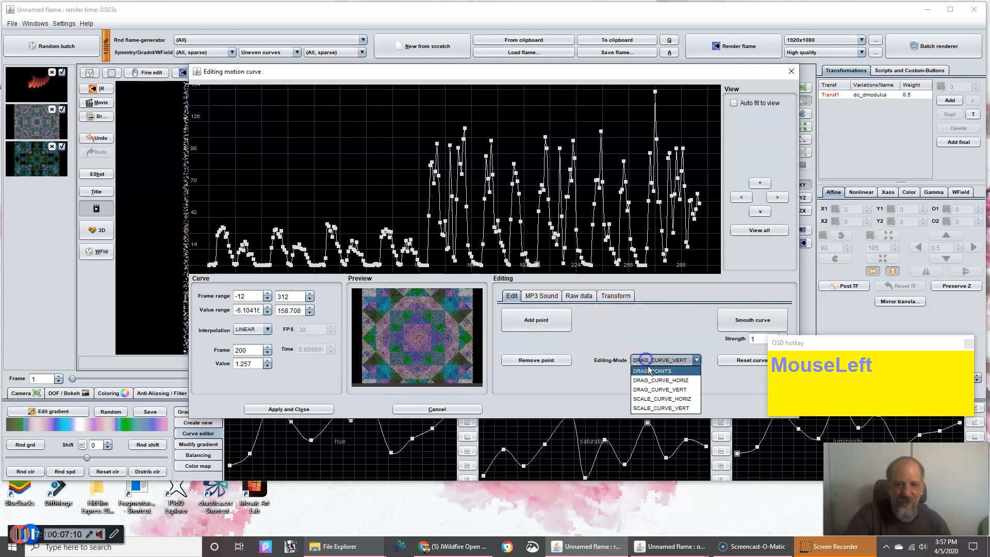
left_click(652, 408)
left_click_drag(552, 194, 556, 206)
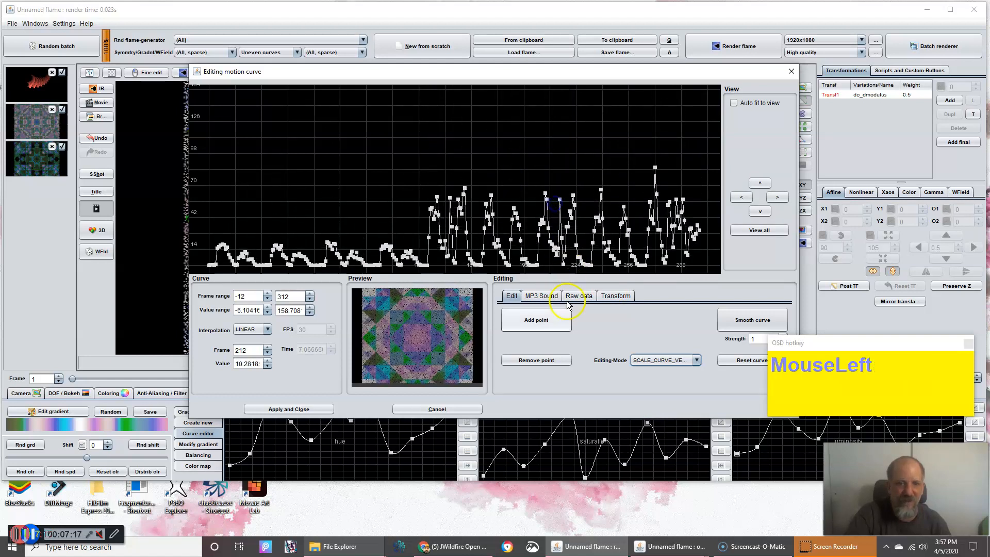
left_click(748, 321)
left_click(749, 321)
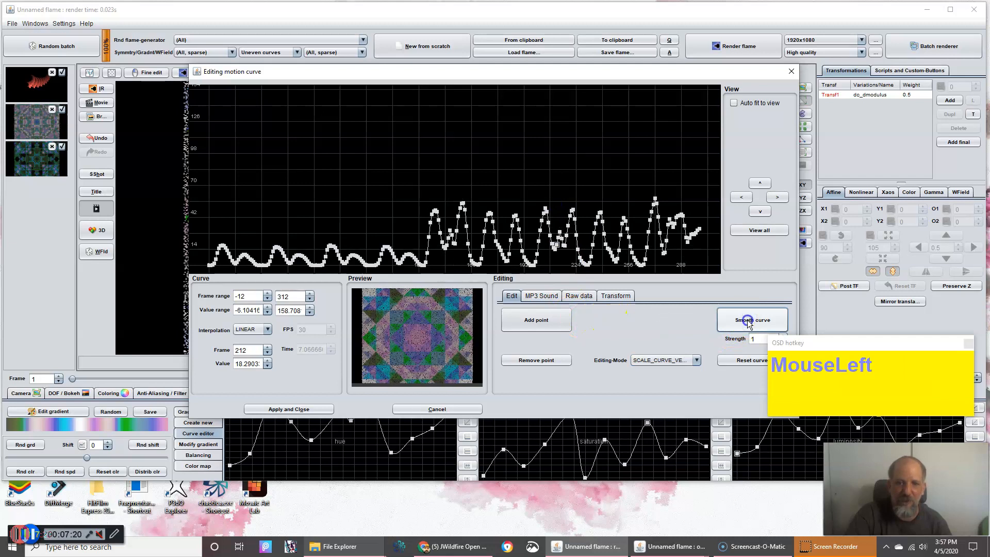
left_click(748, 321)
Step: Scale the smoothed hue curve up vertically in two passes until its highest peak is about 222, checking the point near frame 271
left_click(696, 359)
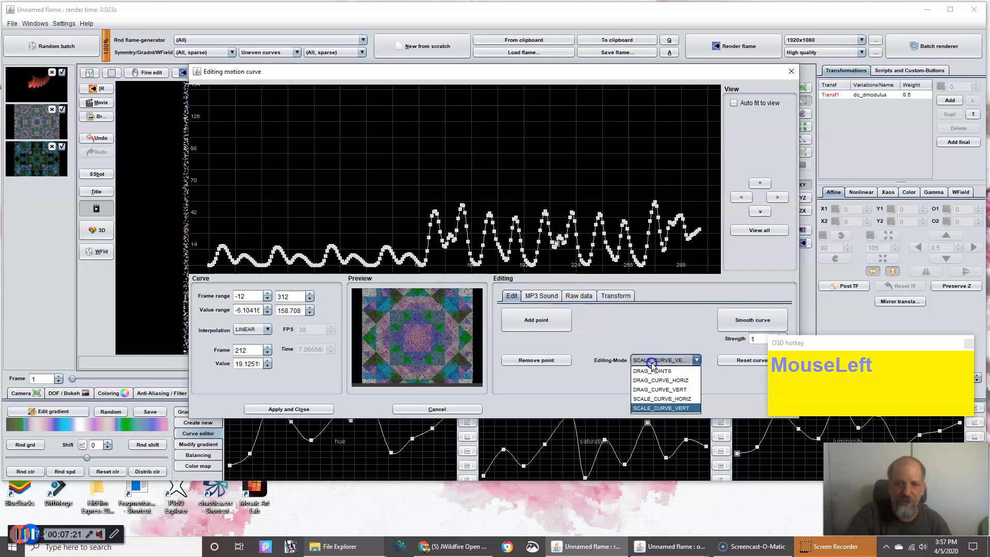
left_click(651, 408)
left_click_drag(564, 228, 563, 216)
left_click(742, 230)
left_click(746, 230)
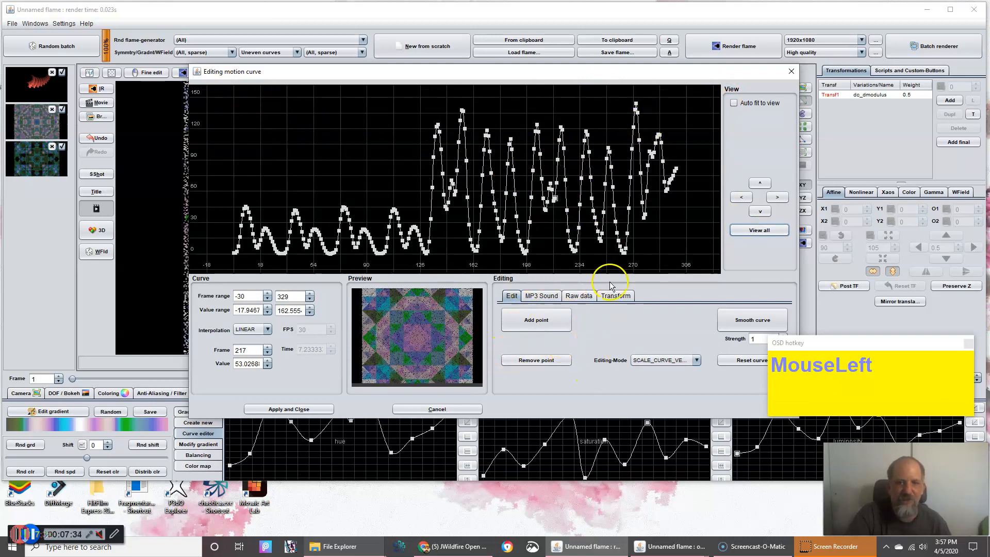
left_click_drag(538, 168, 544, 153)
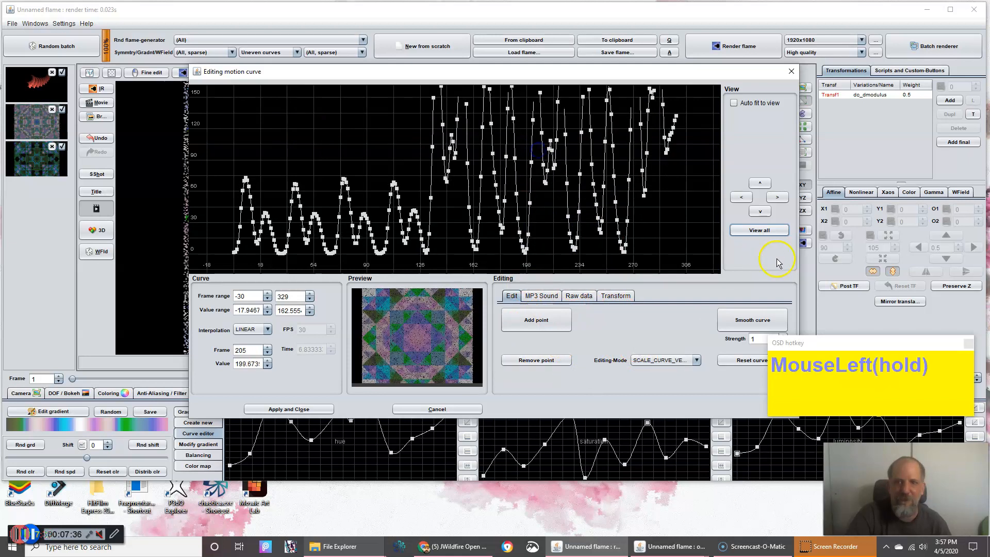
left_click(760, 231)
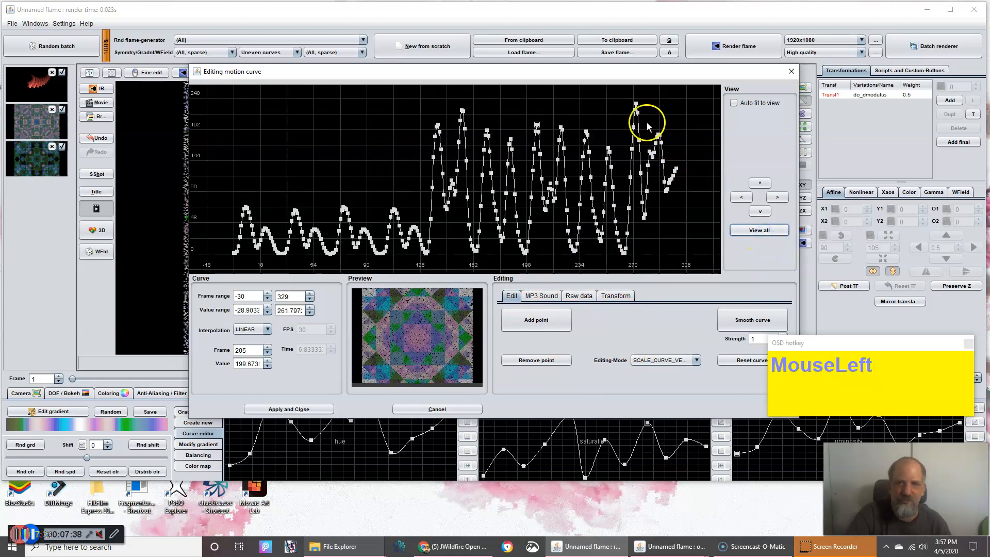
left_click(635, 105)
left_click_drag(636, 105, 634, 101)
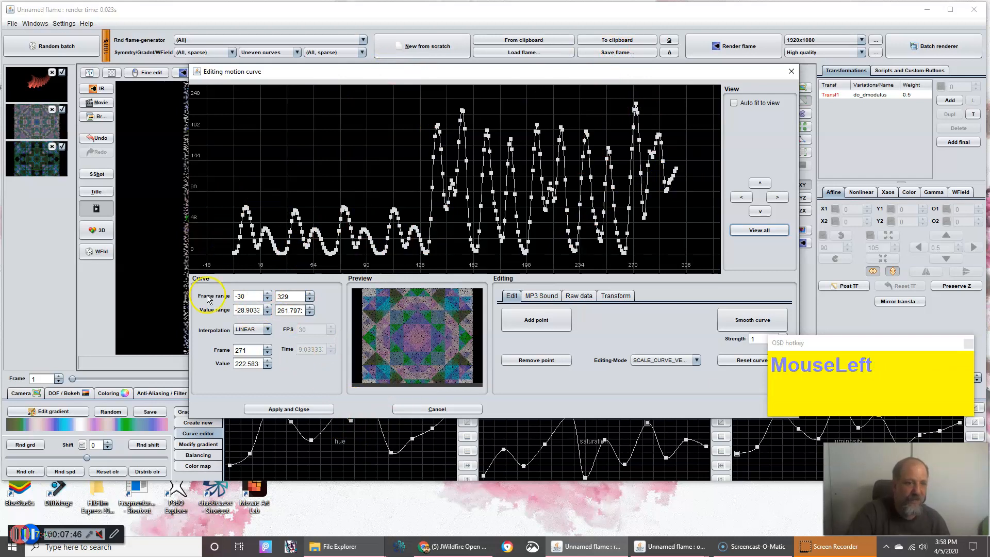
Step: Export the hue curve's raw data to the clipboard and apply the curve to the gradient
left_click(277, 408)
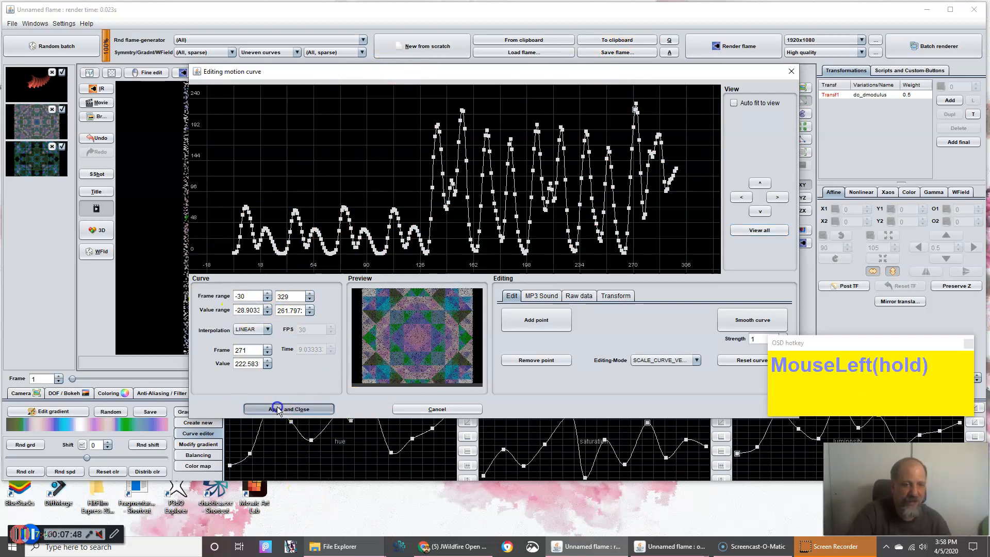
left_click(580, 299)
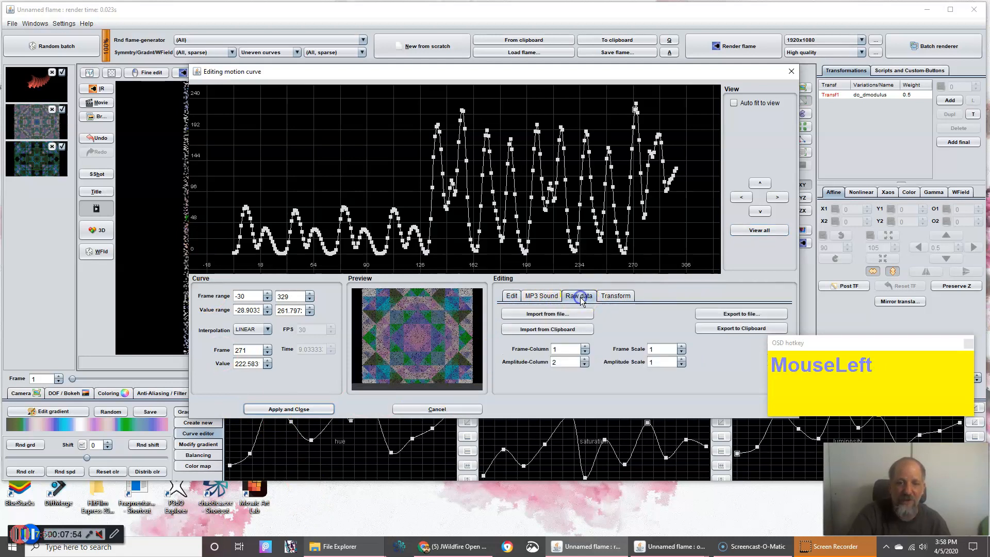
left_click(737, 331)
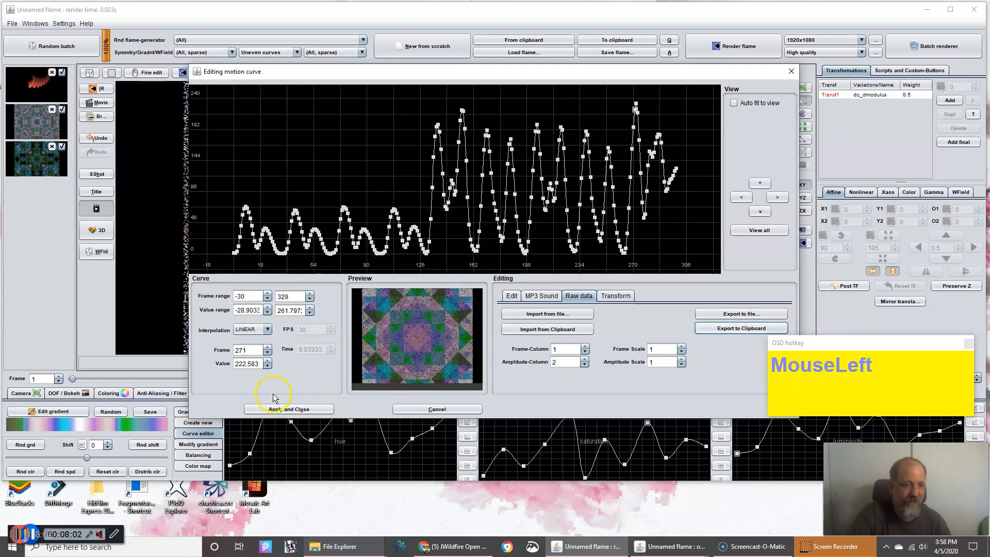
left_click(275, 410)
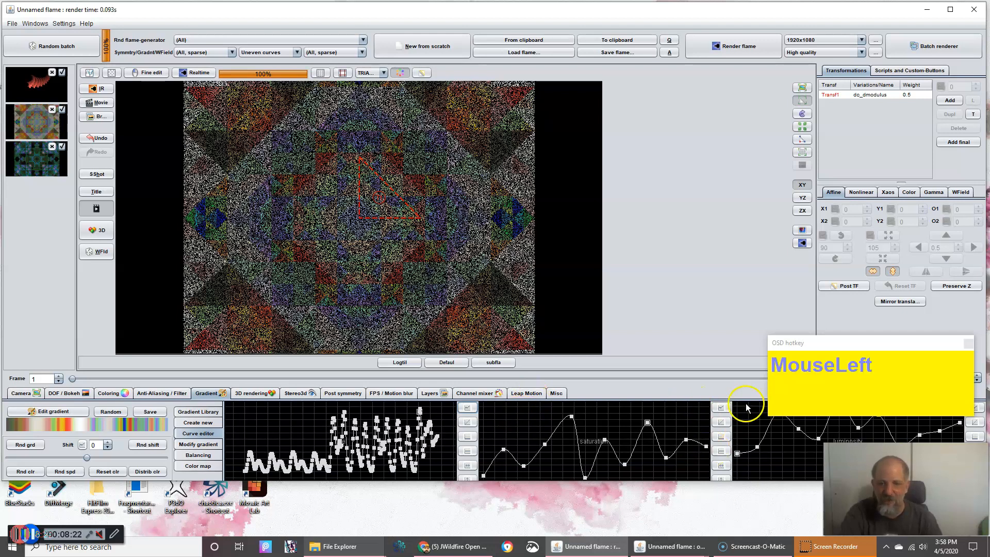
Step: Replace the gradient's saturation curve with the raw curve data from the clipboard and apply it
left_click(723, 408)
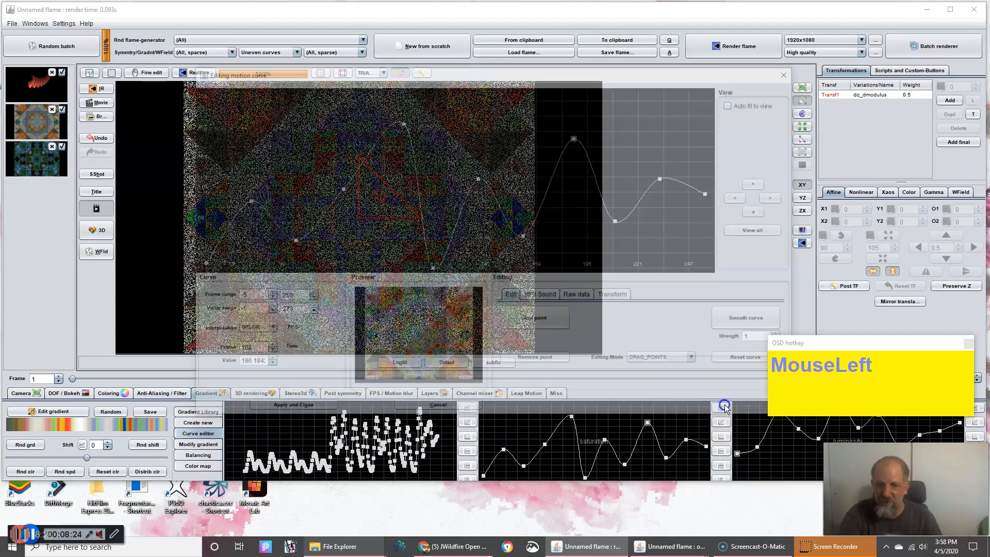
left_click(580, 296)
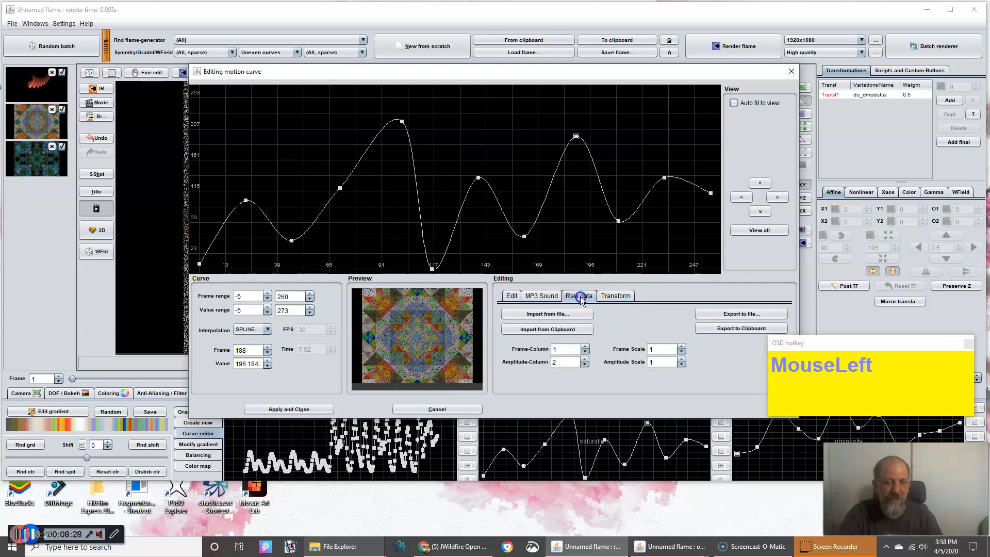
left_click(528, 329)
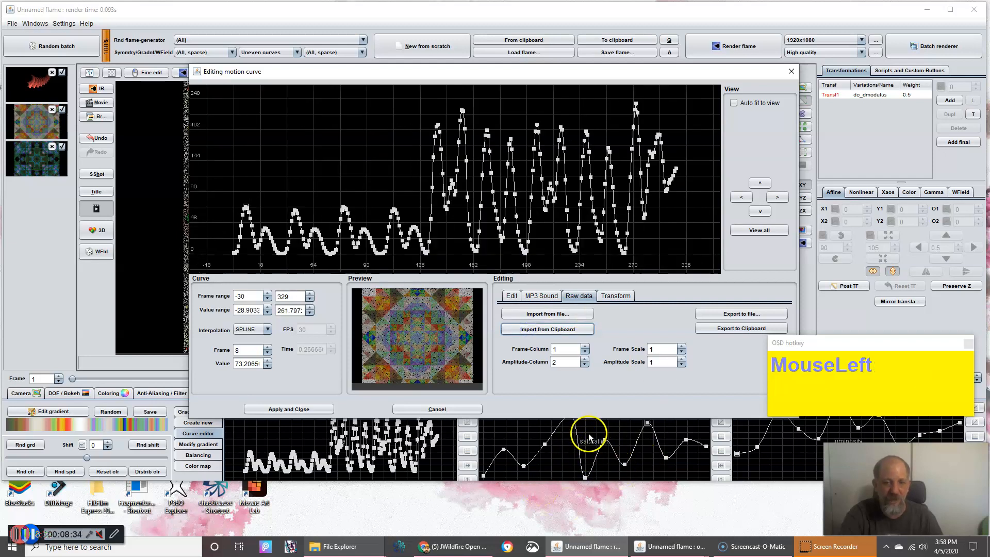
left_click(268, 409)
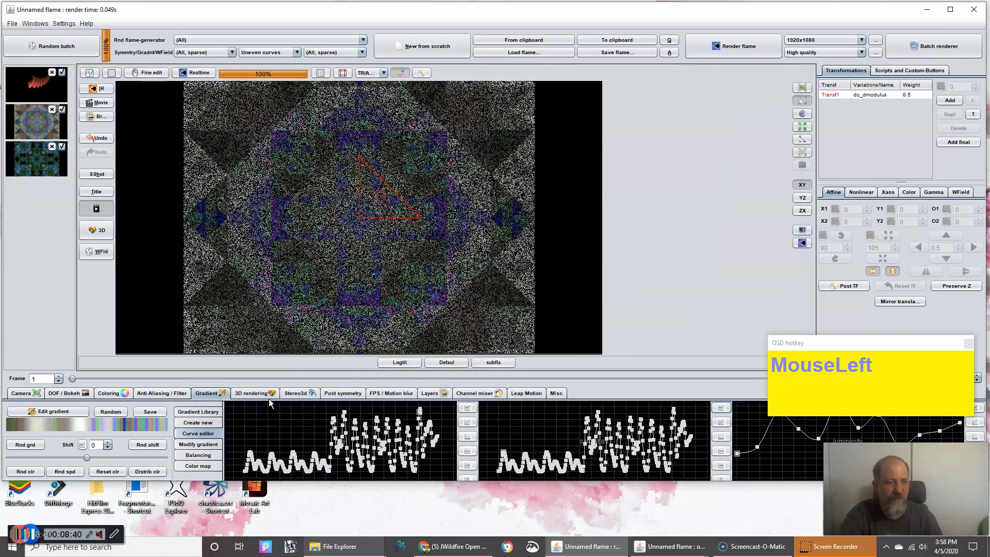
Step: Replace the gradient's luminosity curve with the raw curve data from the clipboard and apply it
left_click(270, 230)
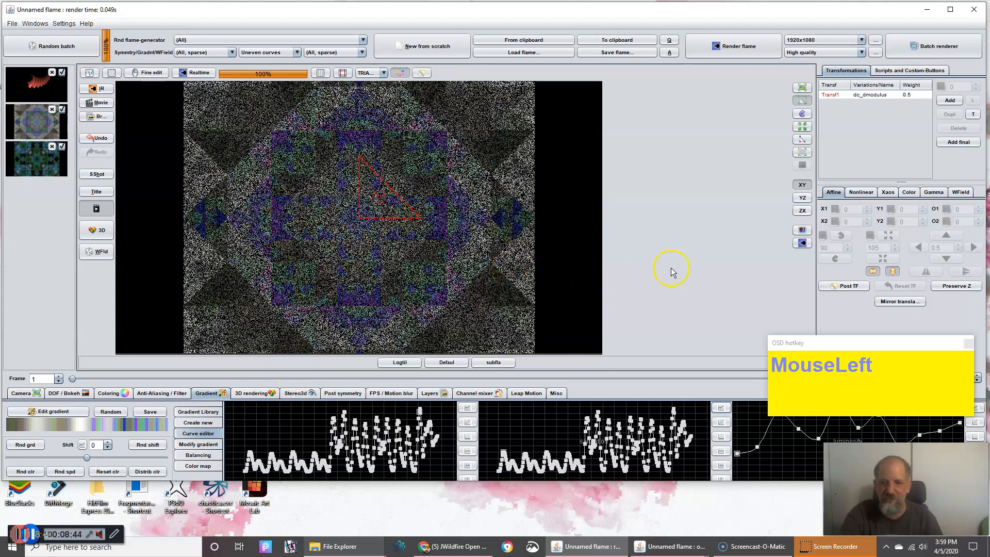
left_click_drag(875, 346, 874, 310)
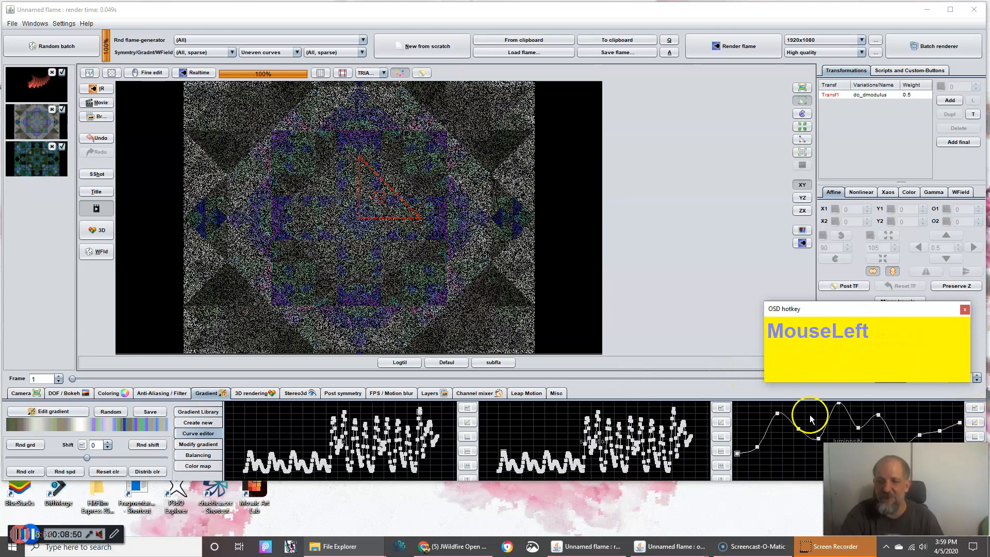
left_click(976, 408)
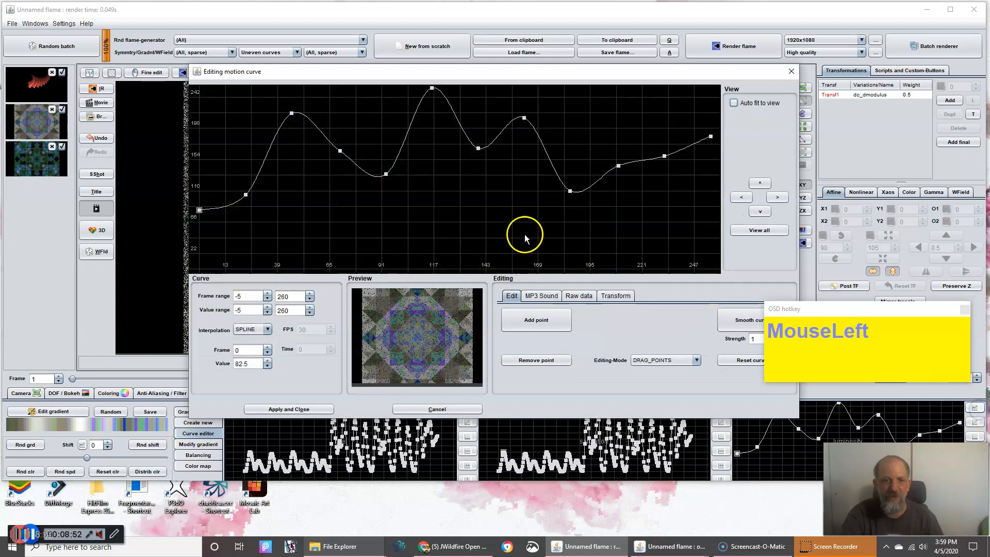
left_click(576, 298)
left_click(527, 332)
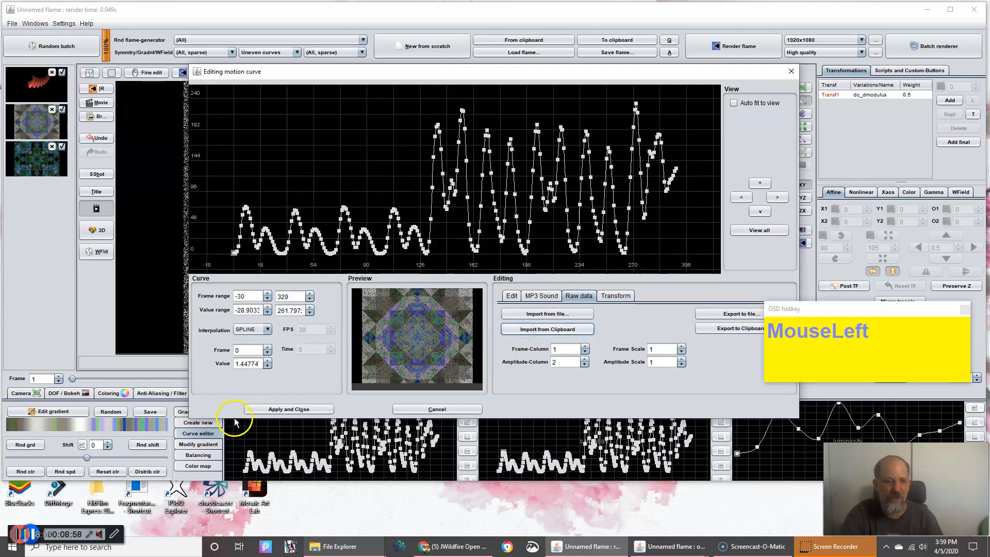
left_click(266, 408)
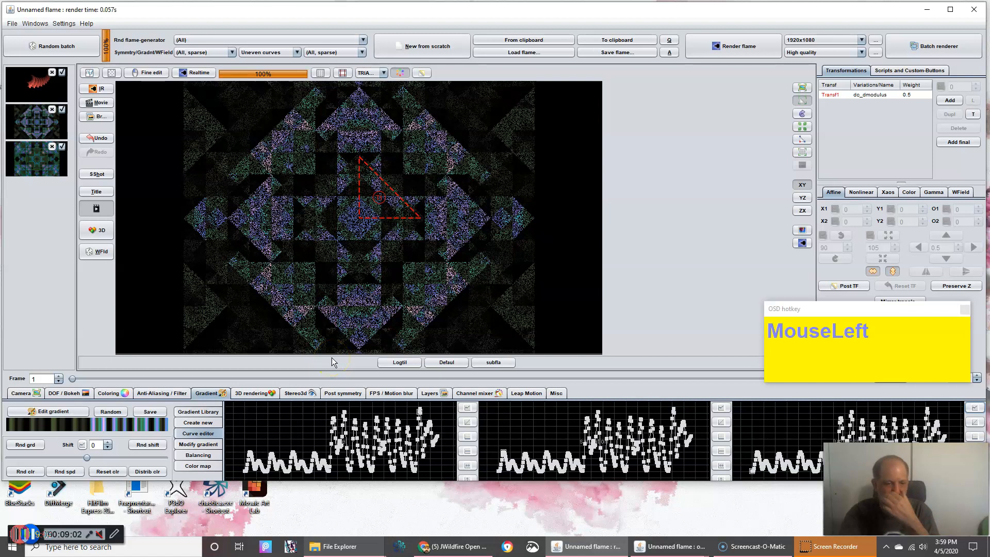
Step: Open the flame's current gradient for editing in the preview
left_click(54, 412)
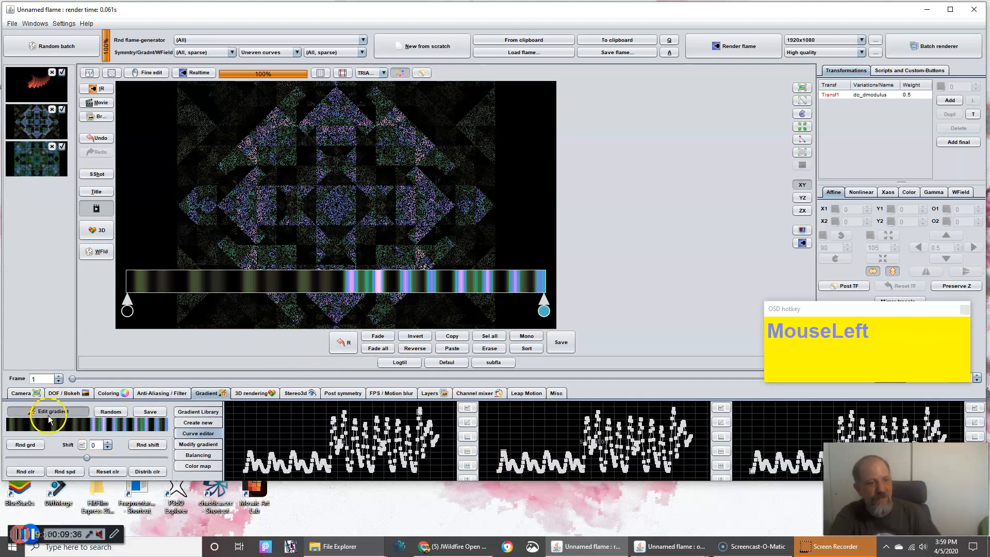
left_click(571, 337)
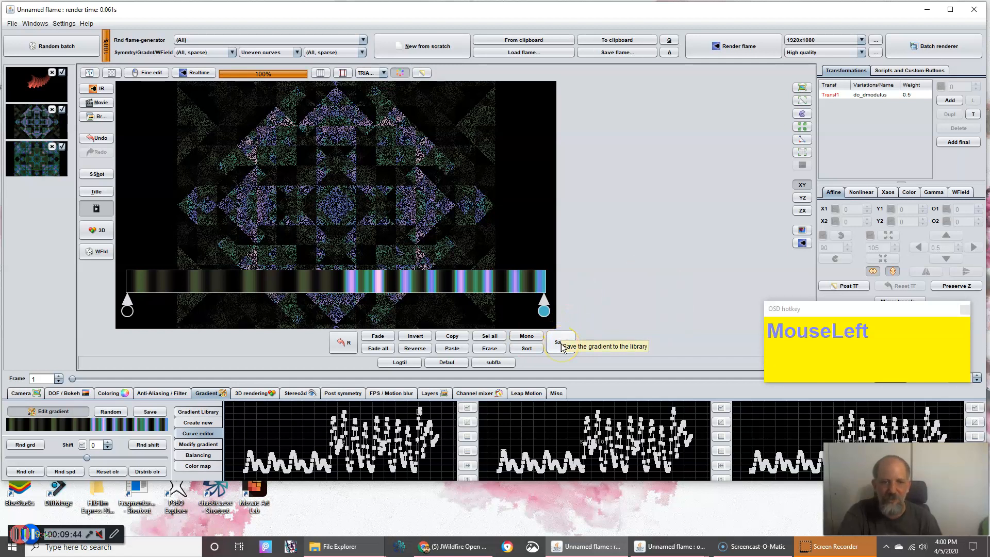
left_click(561, 347)
left_click(638, 353)
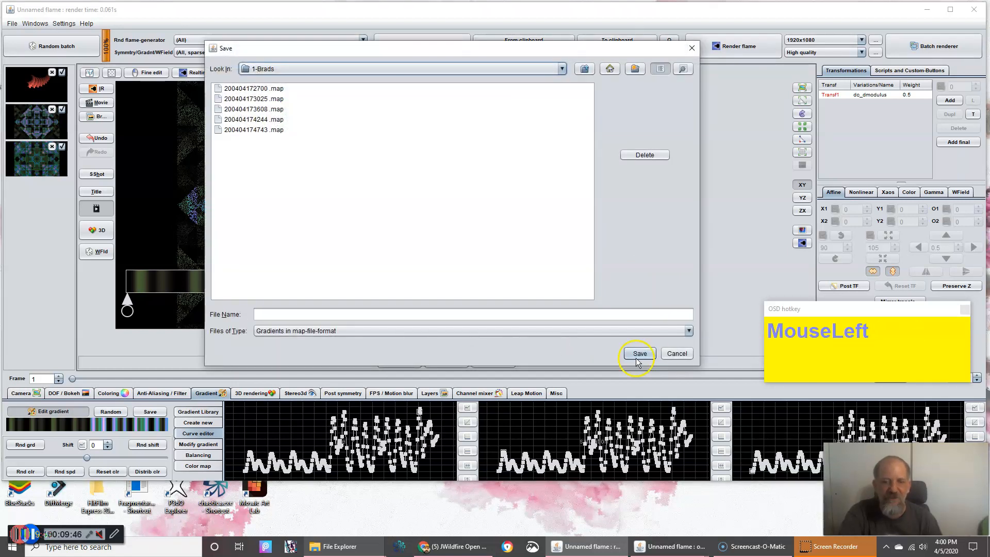
left_click(668, 354)
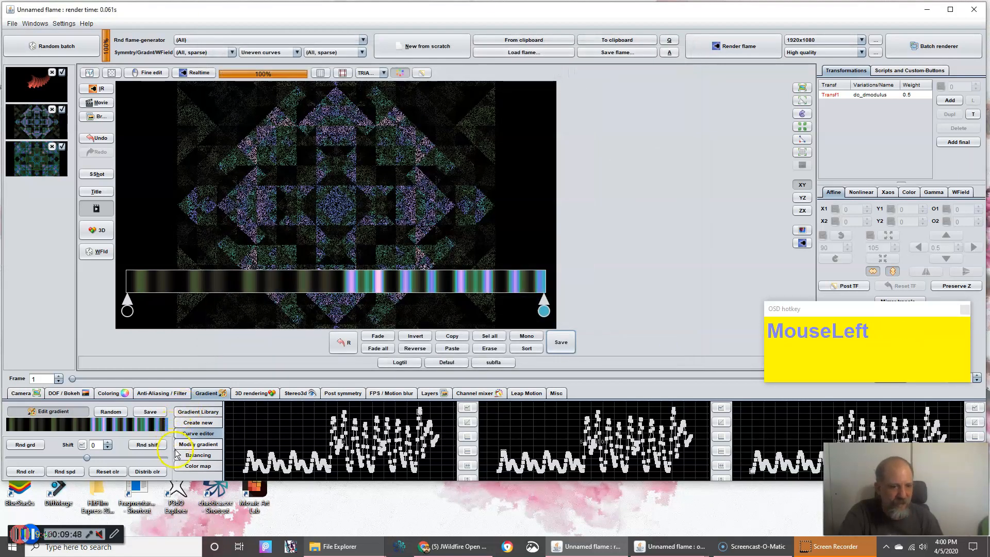
Step: Balance the gradient with saturation 190 and contrast 138, and render the flame preview
left_click(201, 446)
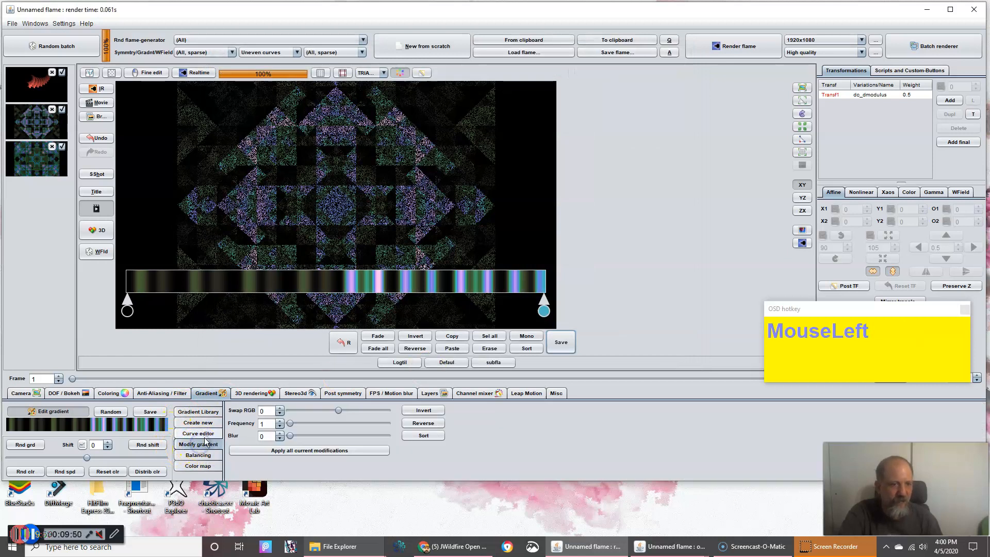
left_click(196, 456)
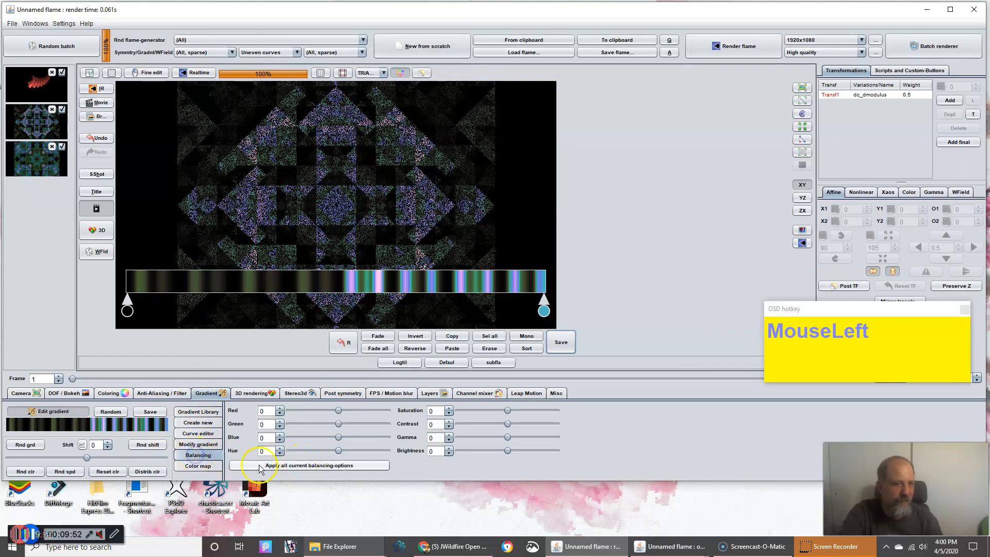
left_click_drag(434, 411, 534, 418)
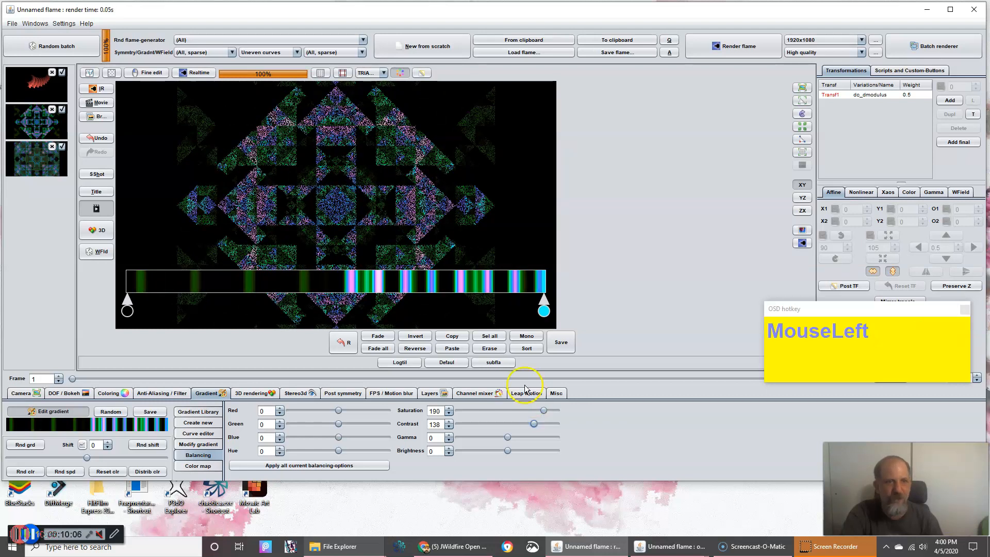
left_click(803, 249)
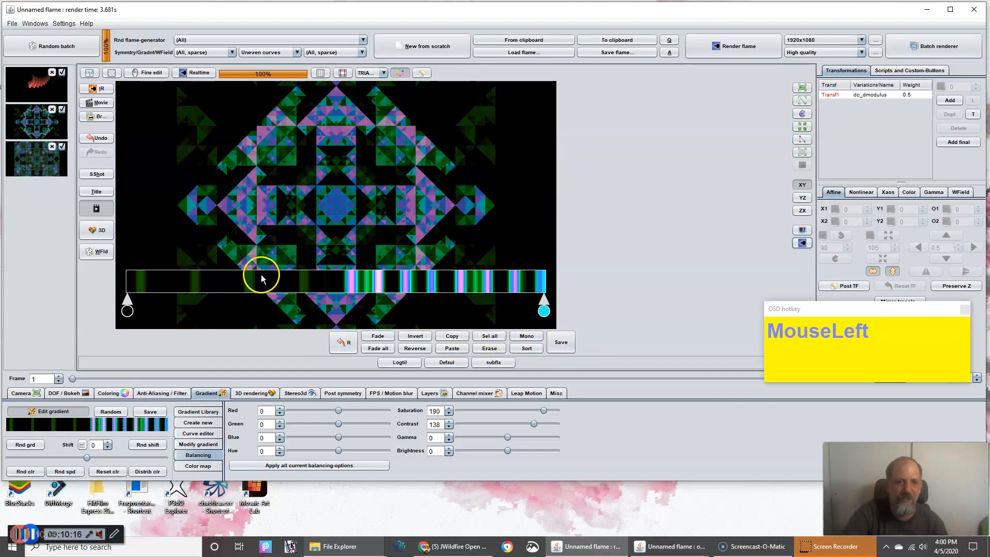
left_click(560, 342)
left_click(296, 314)
type("!")
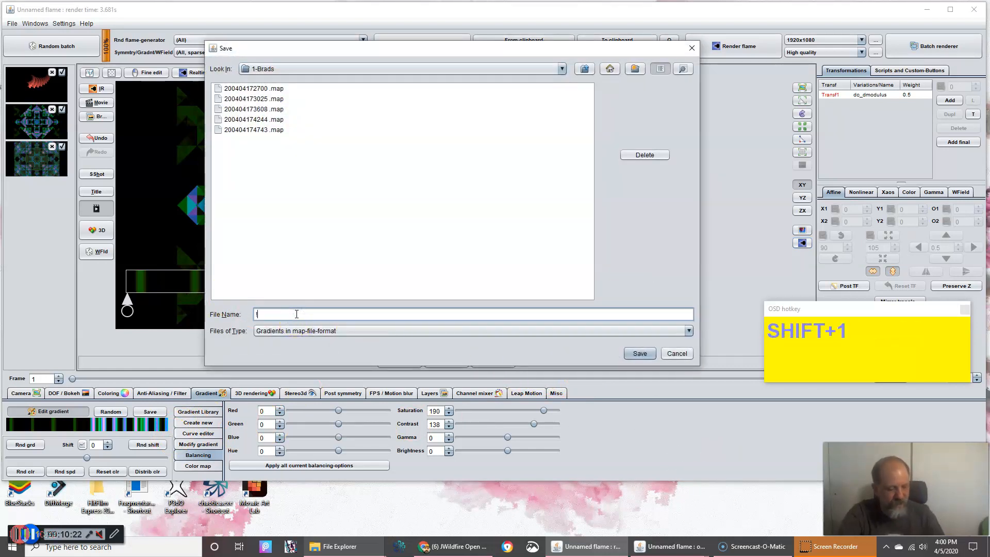
key("BackSpace")
type("200405160040")
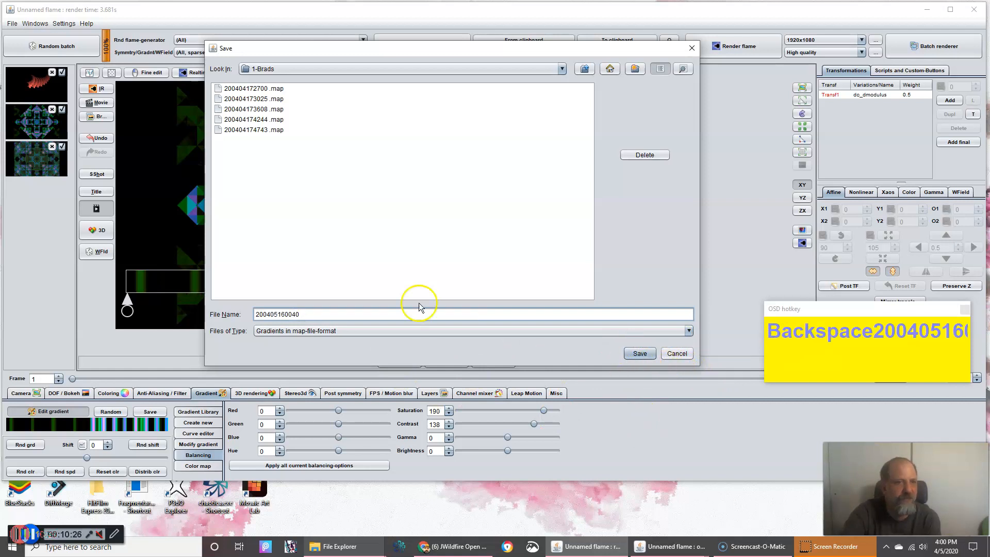
left_click(638, 353)
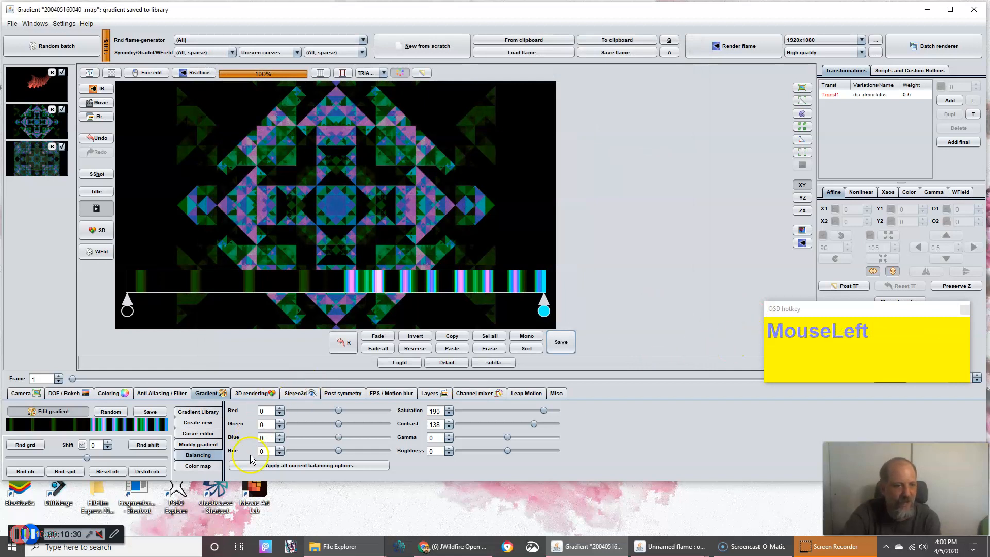
left_click(198, 412)
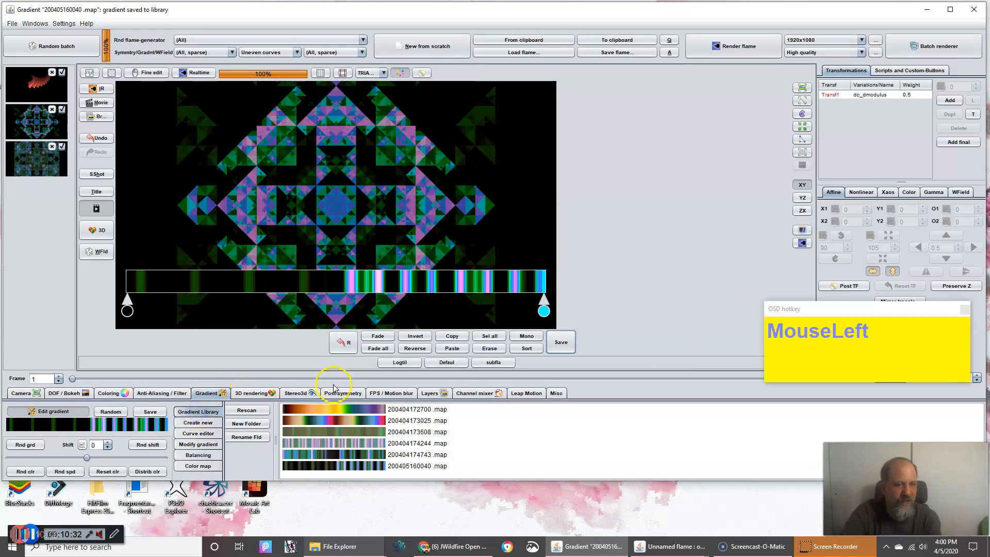
left_click(340, 466)
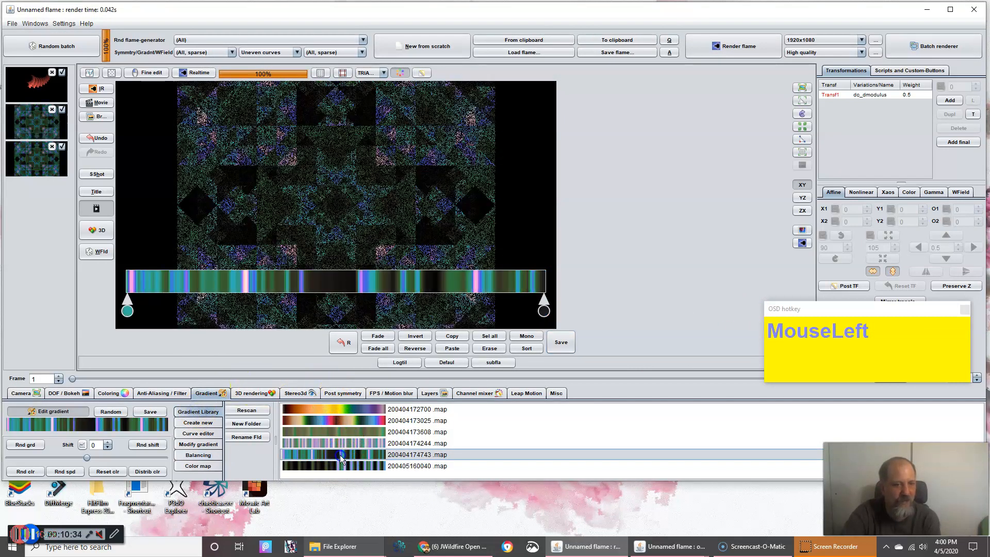
left_click(351, 465)
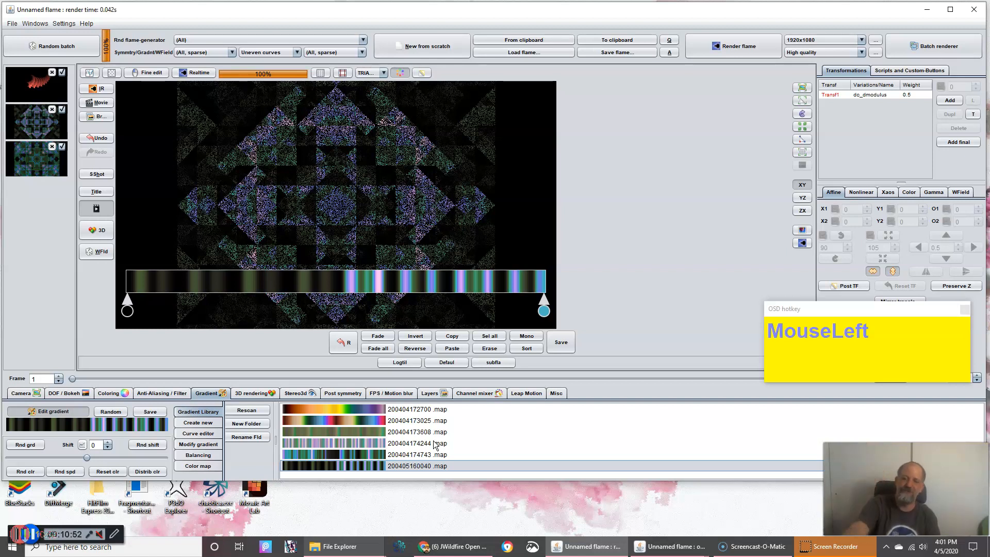
left_click(45, 536)
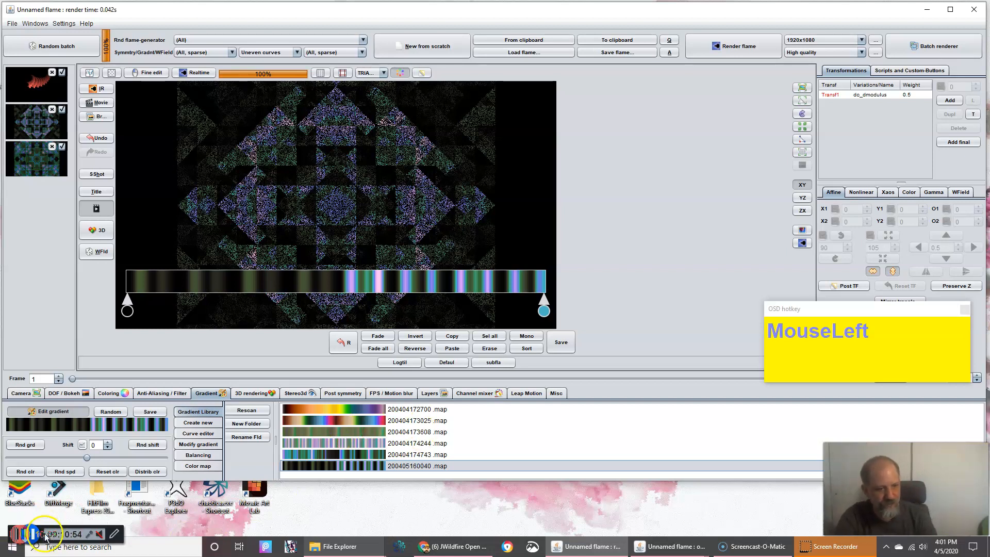